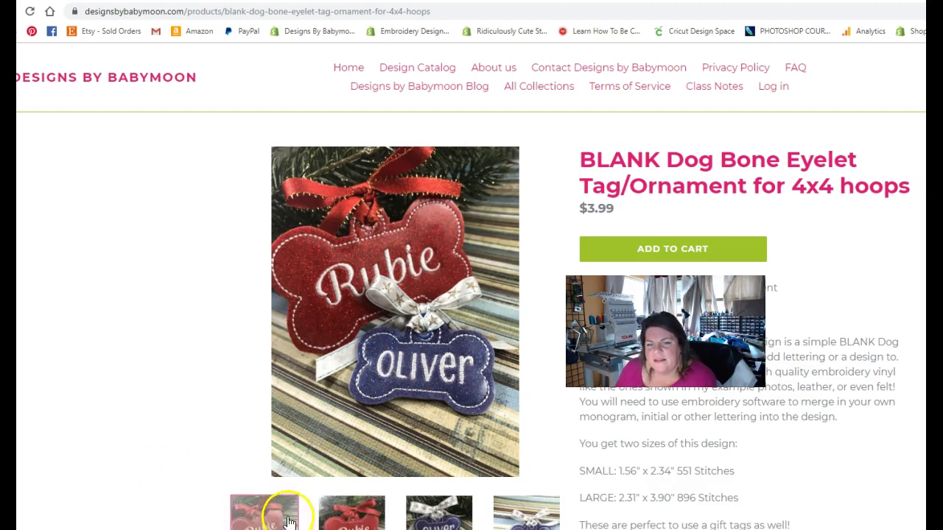
View the red Rubie and blue Oliver dog bone tag photos, then switch back to SewWhat-Pro.
left_click(345, 510)
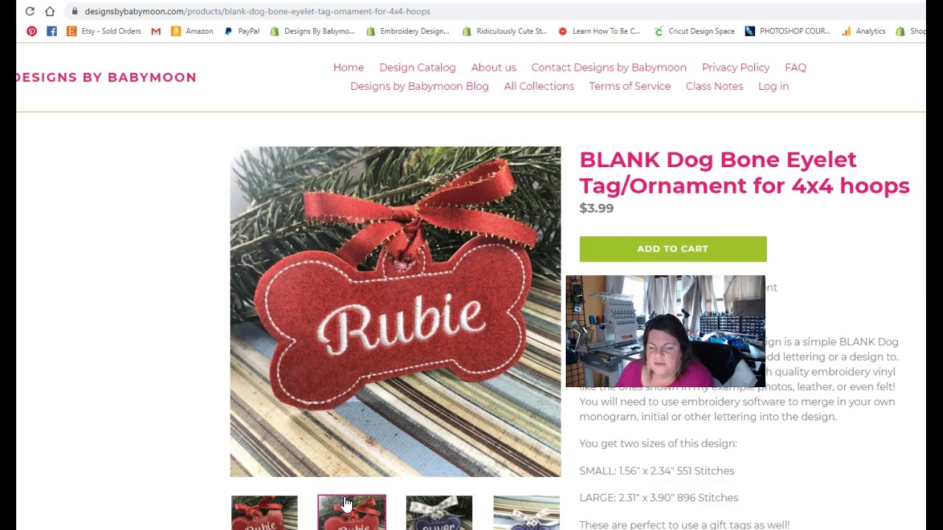
left_click(443, 513)
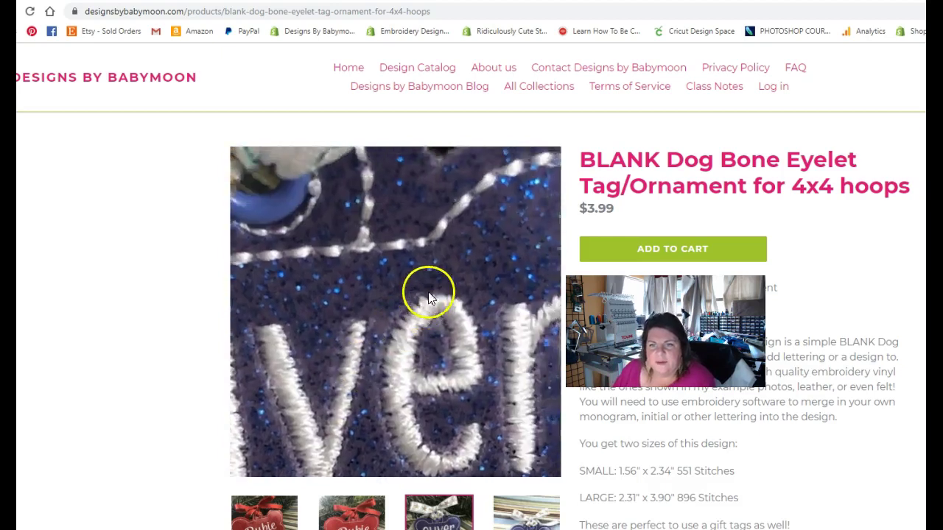
scroll(341, 290, "down", 1)
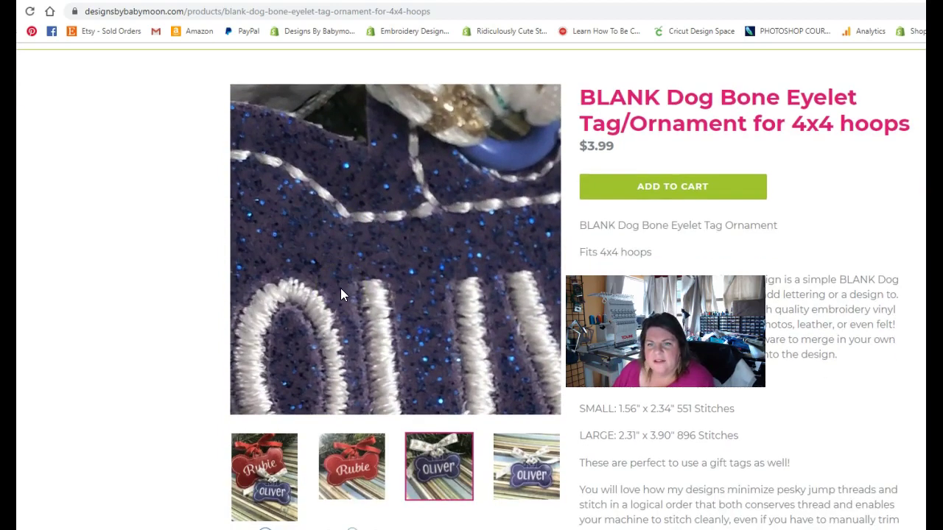
scroll(341, 294, "up", 1)
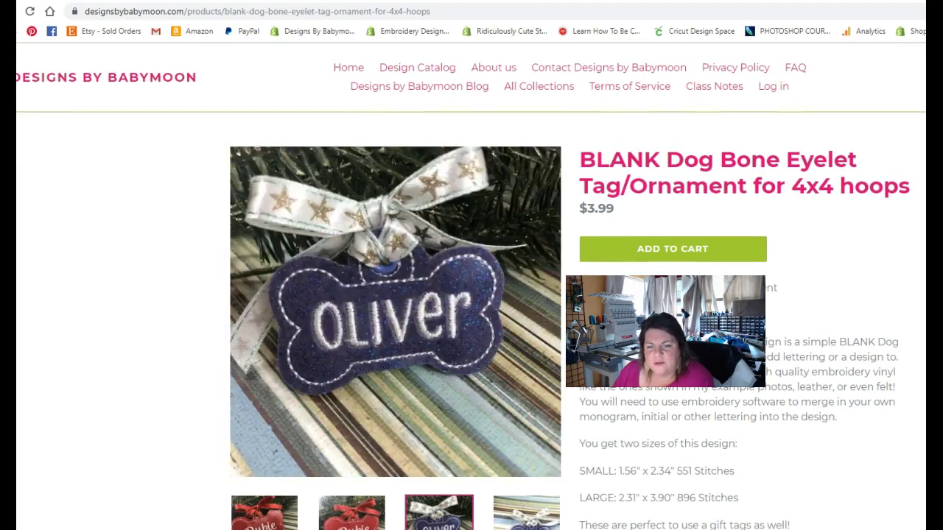
key("alt+Tab")
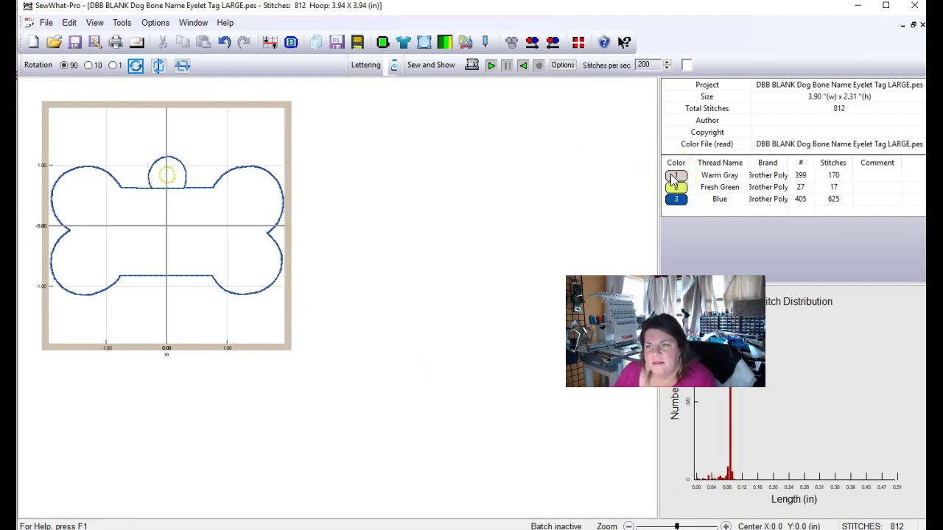
Select the Warm Gray bone, Fresh Green eyelet and Blue outline thread rows in turn.
left_click(672, 180)
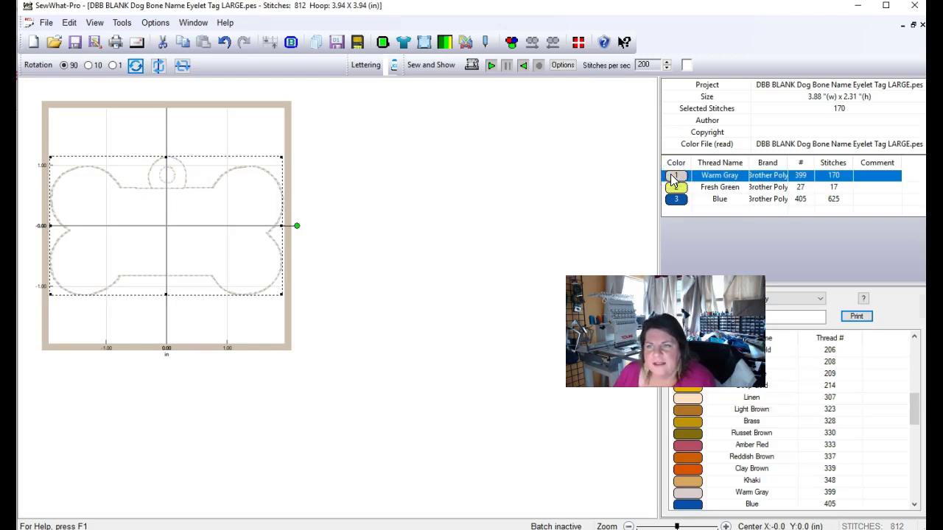
left_click(678, 189)
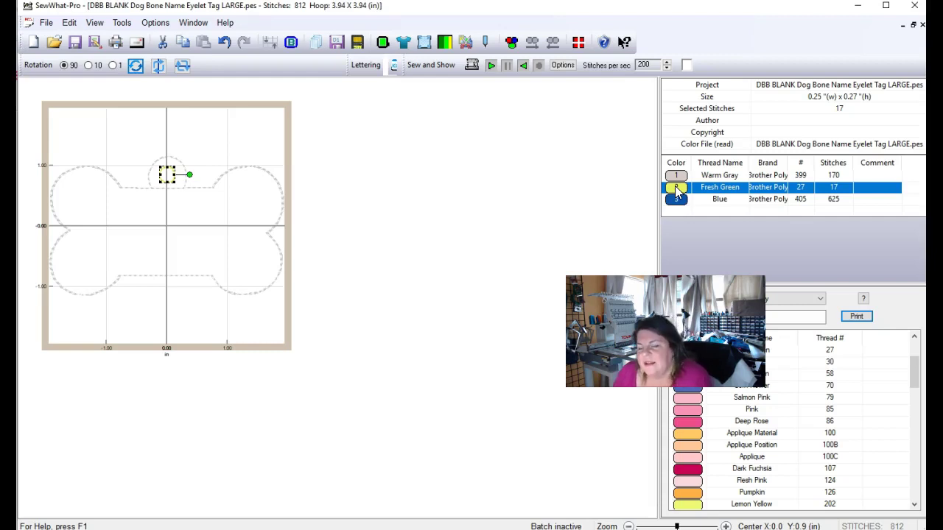
left_click(676, 198)
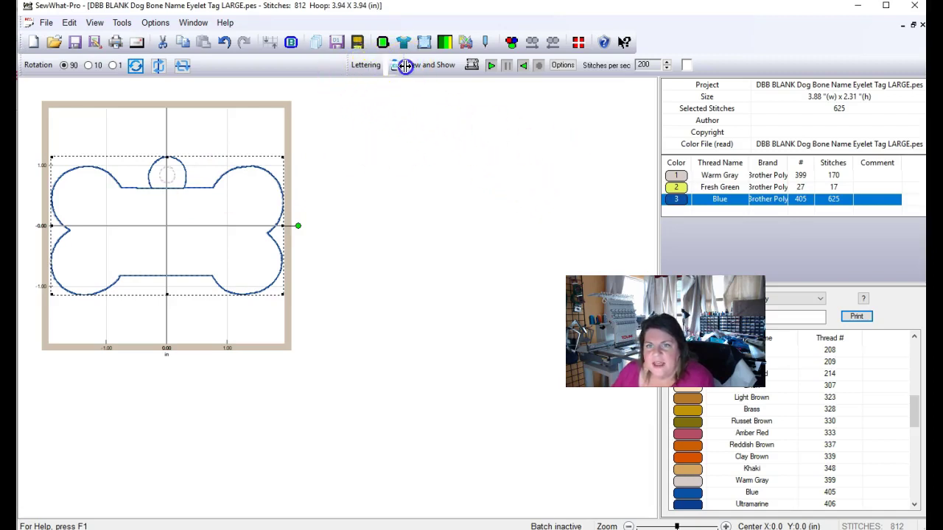
Move the Sew and Show playback toolbar onto its own row and point out Insert lettering.
left_click_drag(404, 66, 483, 82)
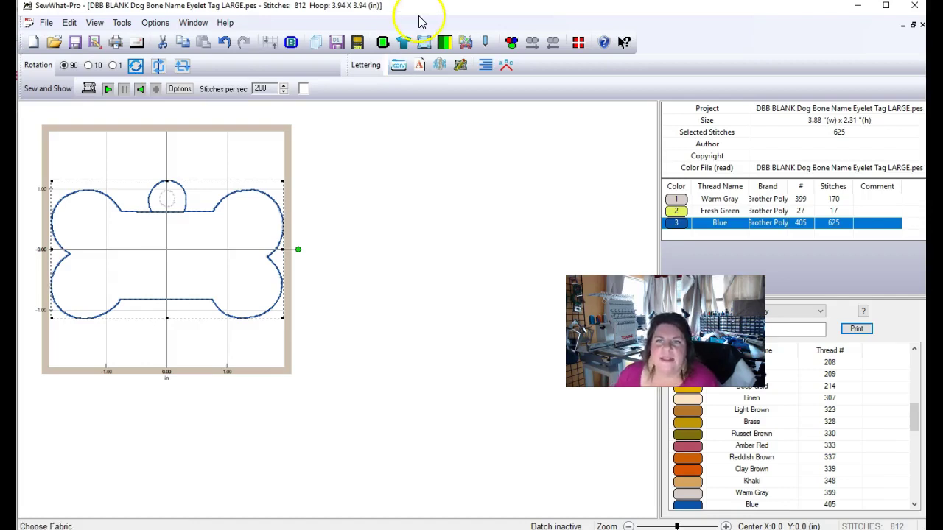
left_click(368, 69)
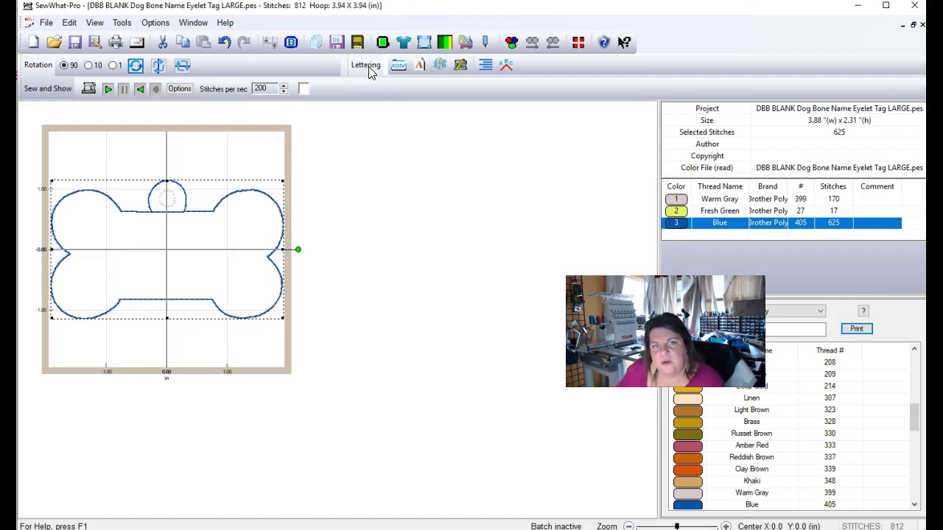
left_click(397, 68)
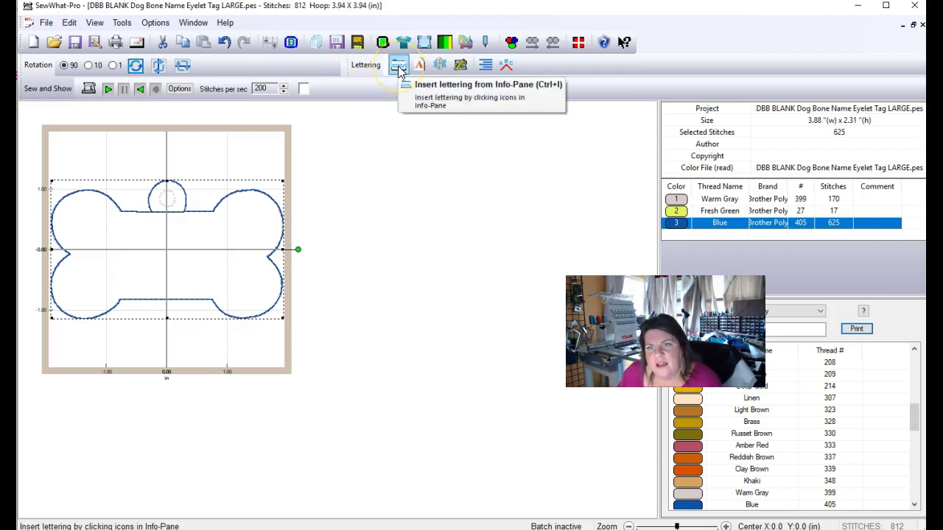
Bring up the Open dialog and browse from Google Drive into the embroidery fonts folder.
left_click(44, 22)
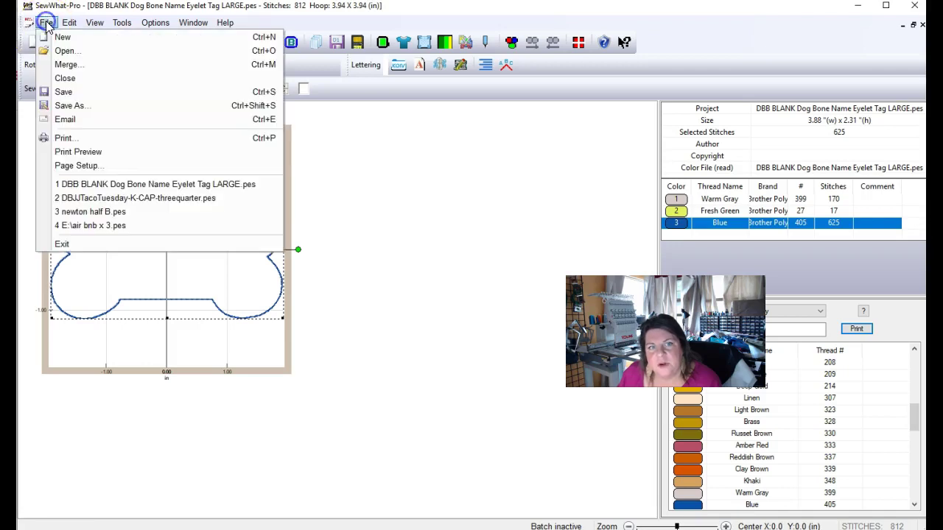
left_click(64, 51)
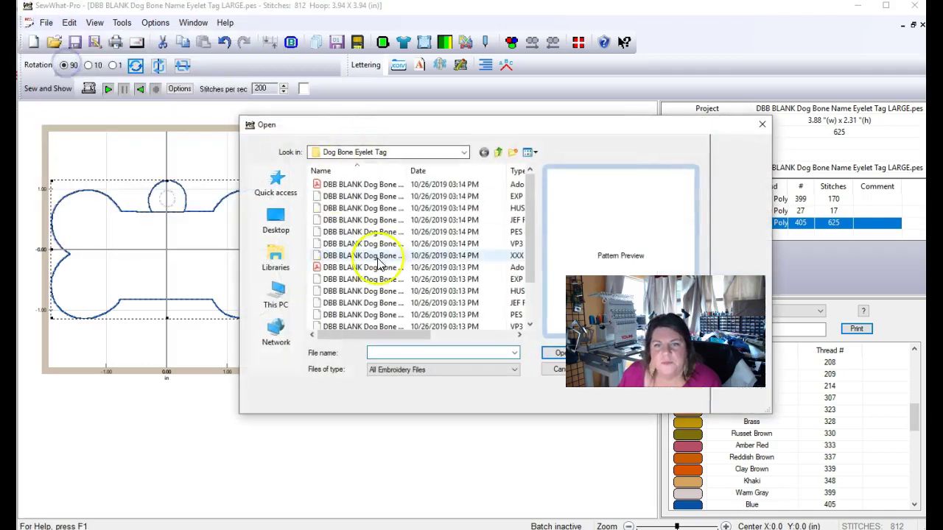
left_click(498, 151)
left_click(498, 152)
scroll(445, 254, "down", 13)
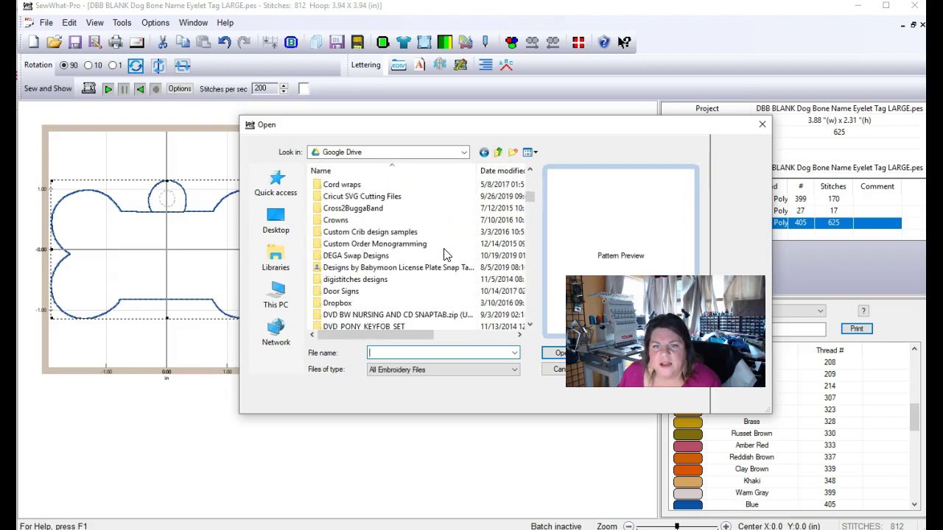
scroll(434, 263, "down", 2)
double_click(379, 286)
Navigate to DBJJ754 Adorn Simple Block Font > DBJJ754-PES > 1inch and pick DBJJ754-s-cap-1inch.PES.
scroll(394, 247, "down", 7)
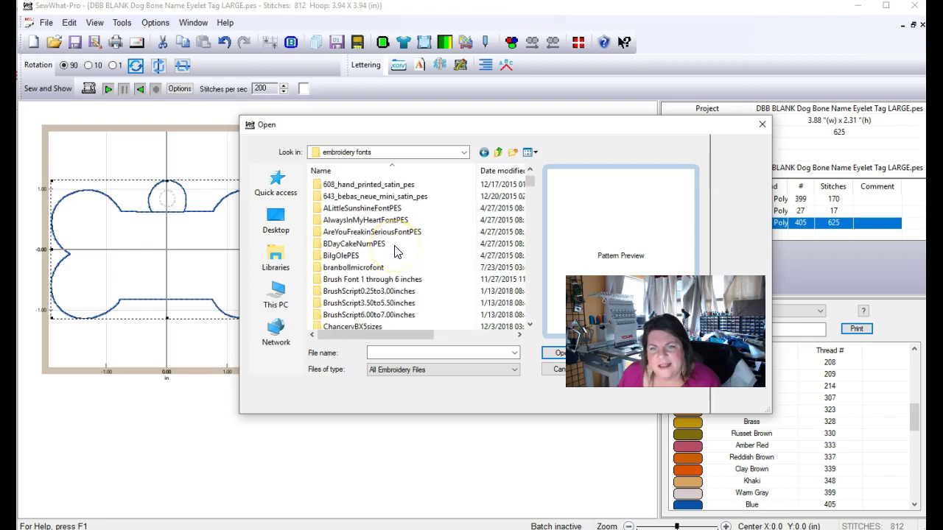
scroll(396, 252, "down", 8)
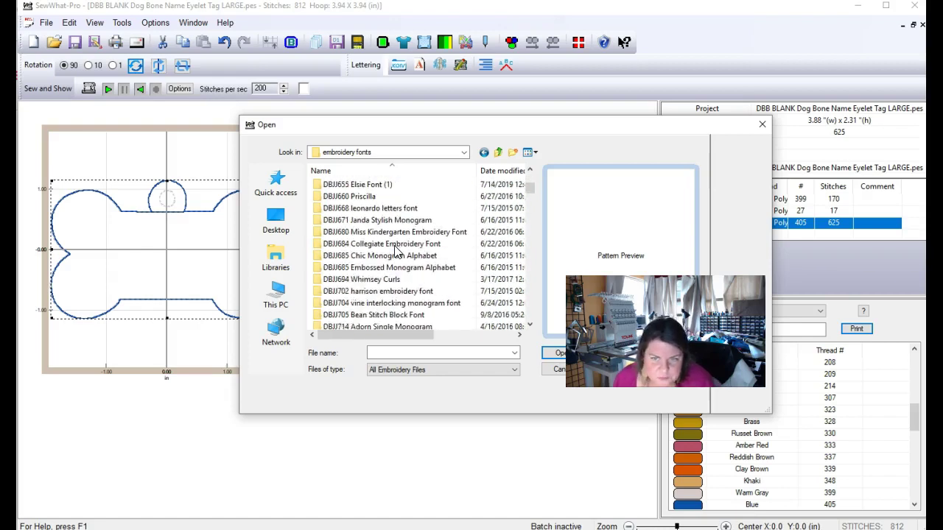
scroll(395, 252, "down", 4)
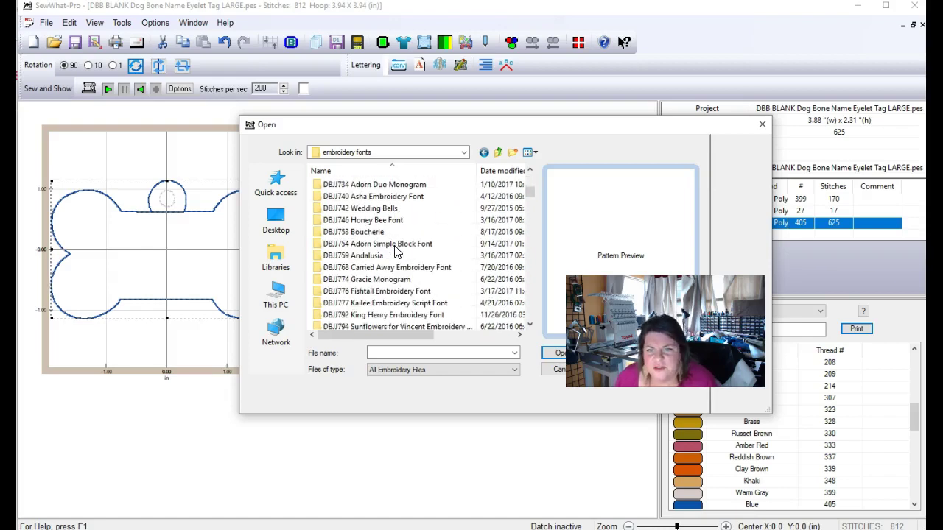
double_click(372, 244)
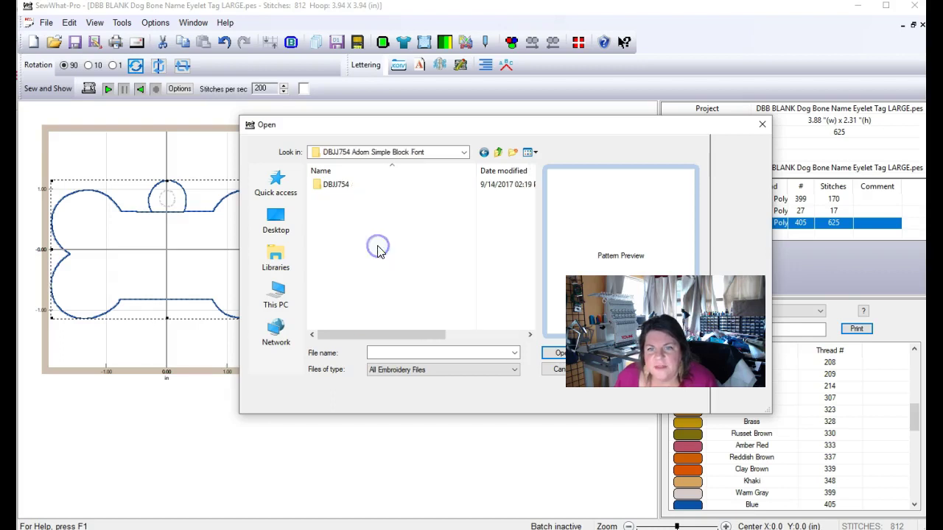
left_click(343, 185)
double_click(343, 185)
double_click(356, 268)
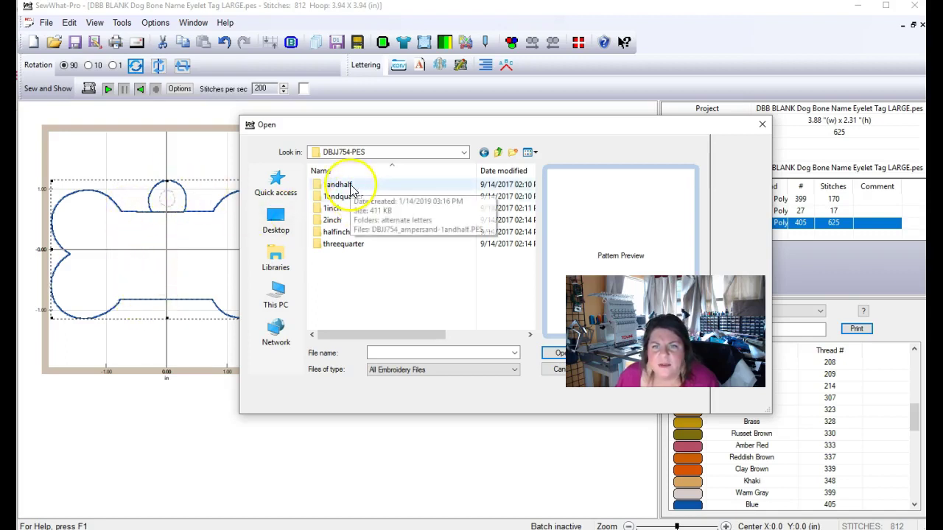
left_click(343, 211)
double_click(343, 211)
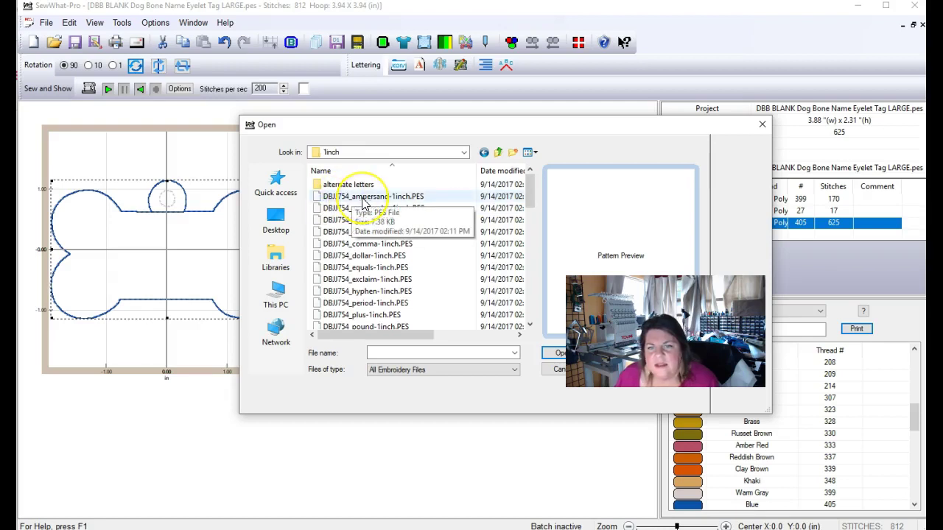
scroll(361, 204, "down", 5)
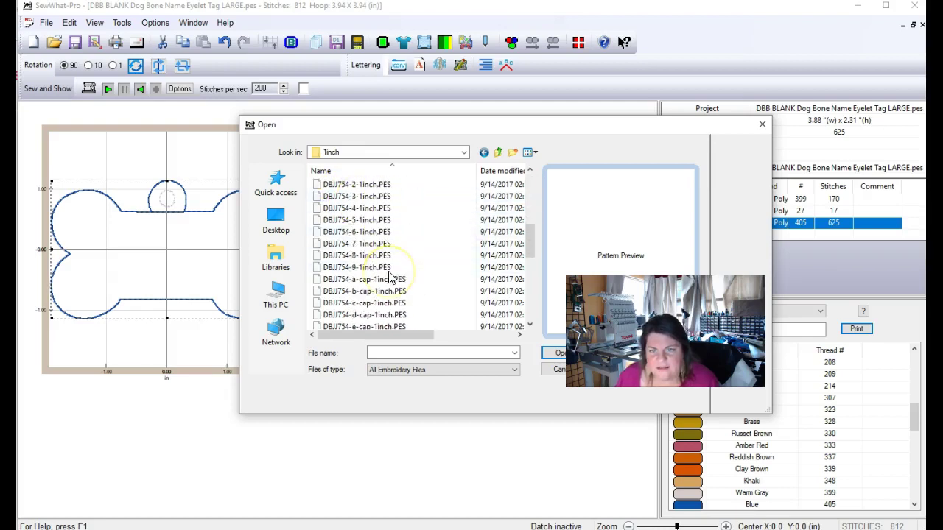
scroll(390, 276, "down", 7)
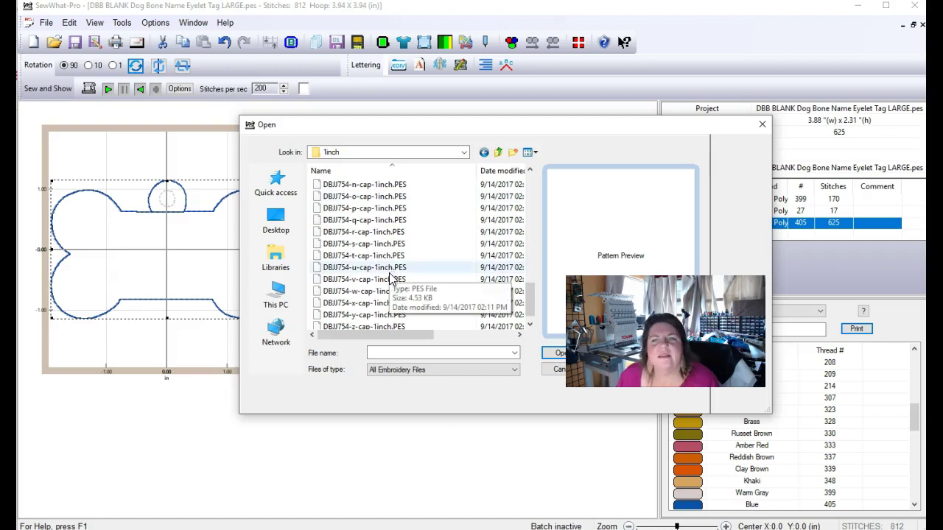
left_click(387, 244)
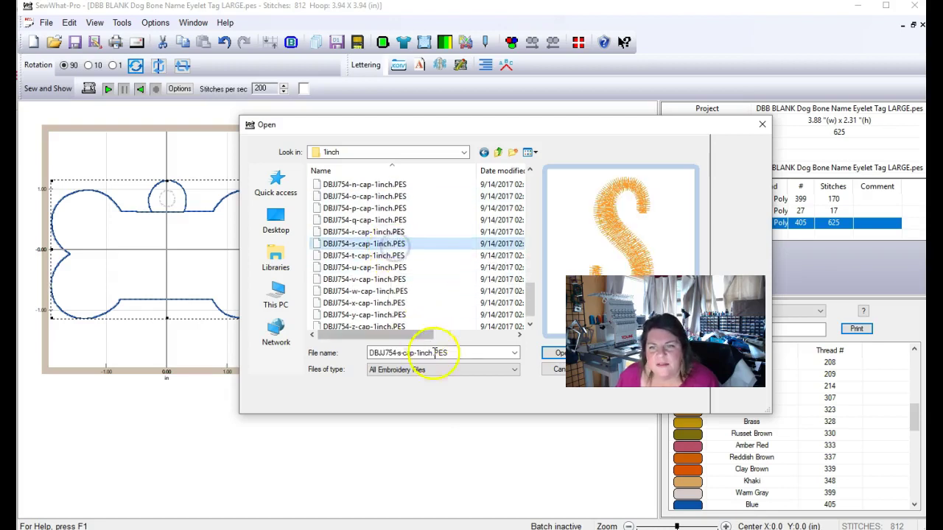
Merge the Tangerine capital S into the design and drag it onto the bone's left lobe.
left_click(554, 353)
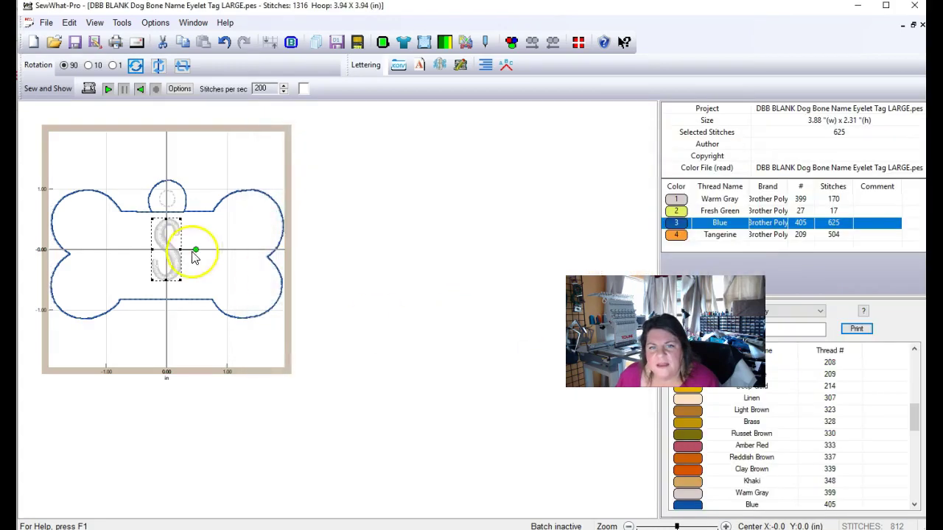
left_click_drag(169, 248, 120, 252)
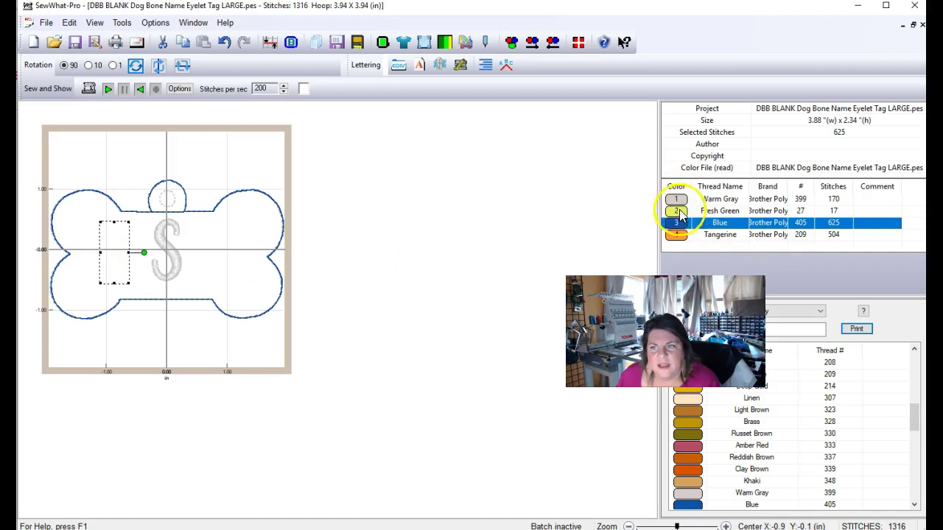
left_click(671, 235)
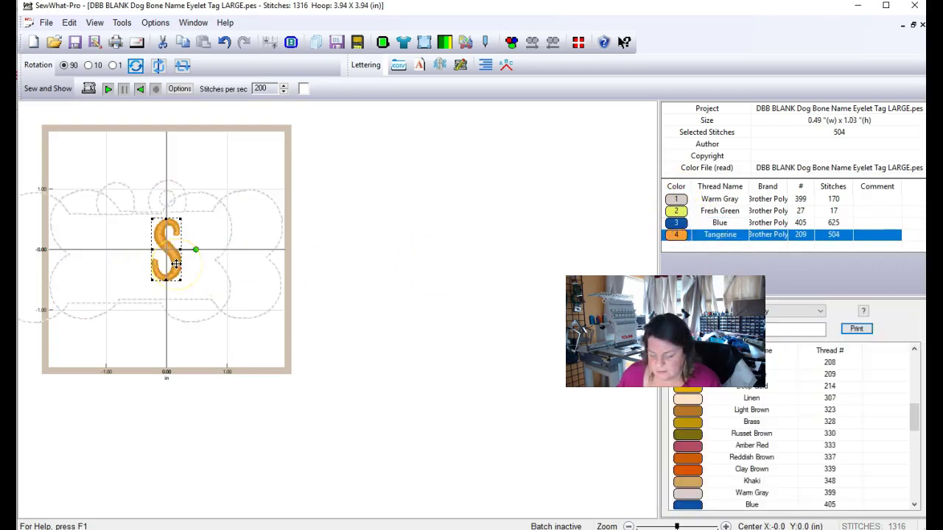
left_click(176, 264)
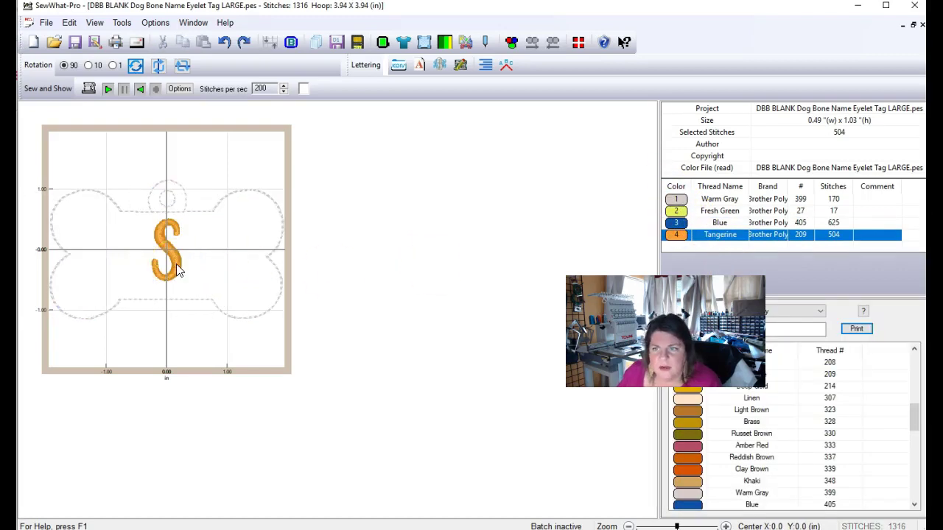
left_click(678, 236)
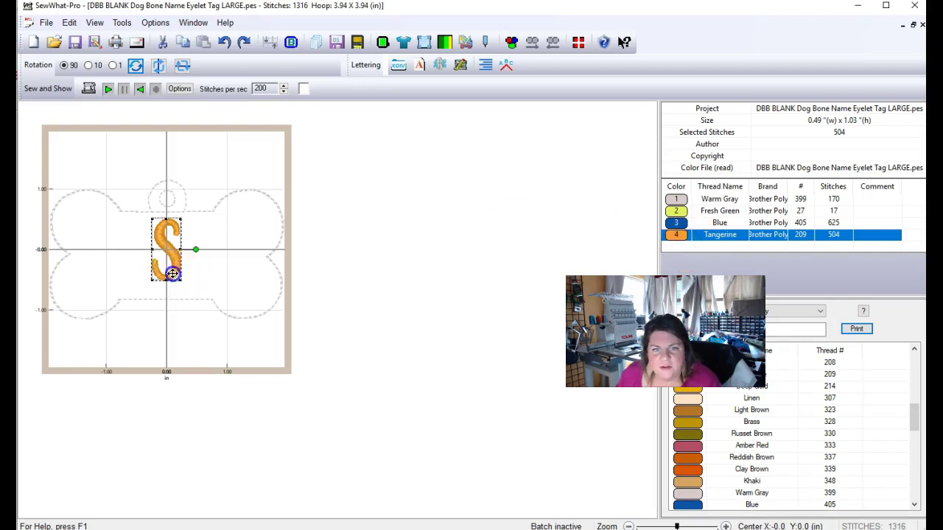
left_click_drag(172, 274, 121, 278)
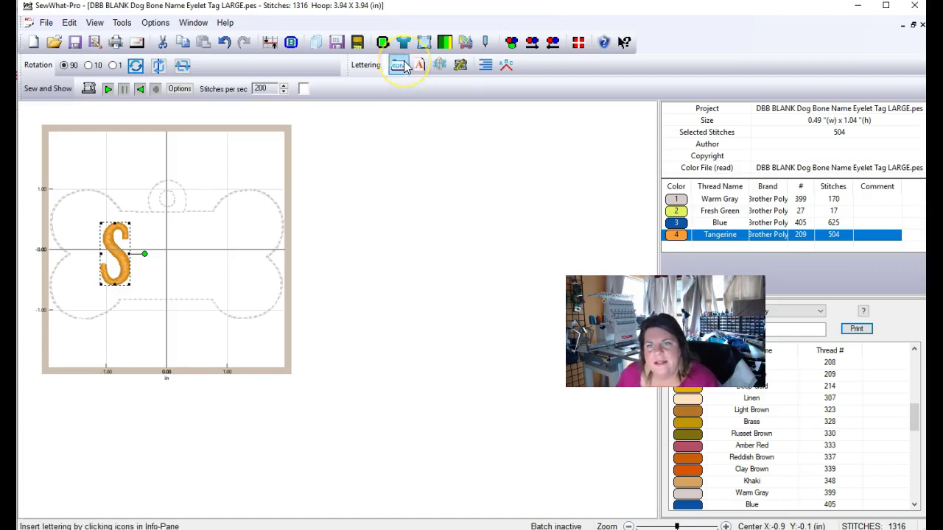
Add C, R, A, P, P and Y from the Adorn Simple Block alphabet after the S.
left_click(398, 65)
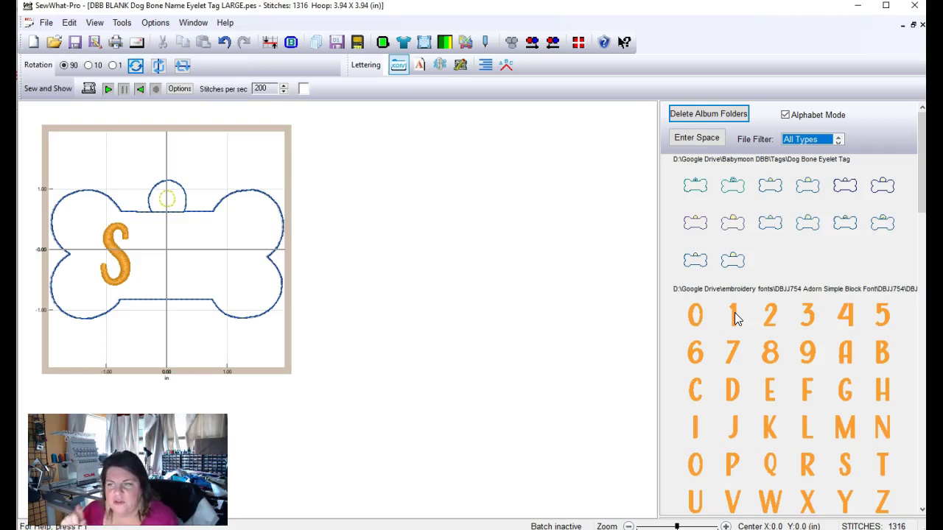
scroll(735, 318, "down", 1)
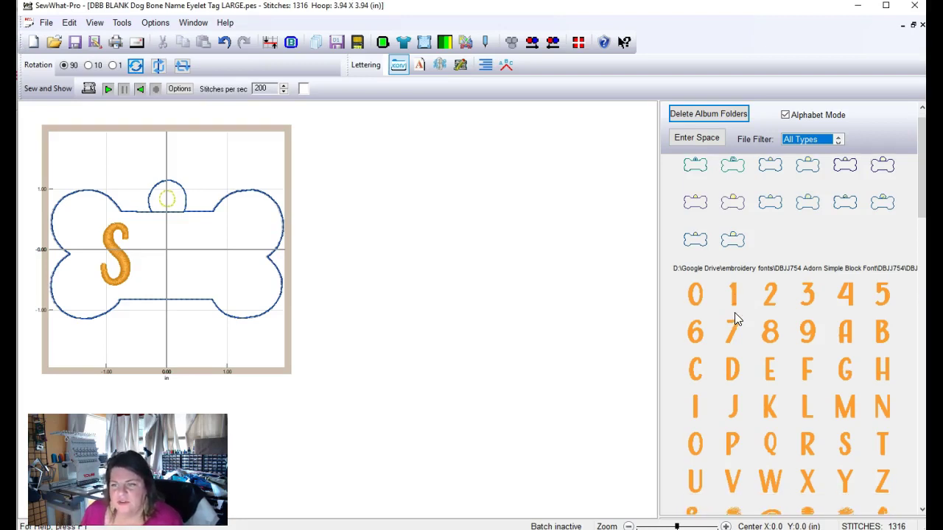
left_click(692, 370)
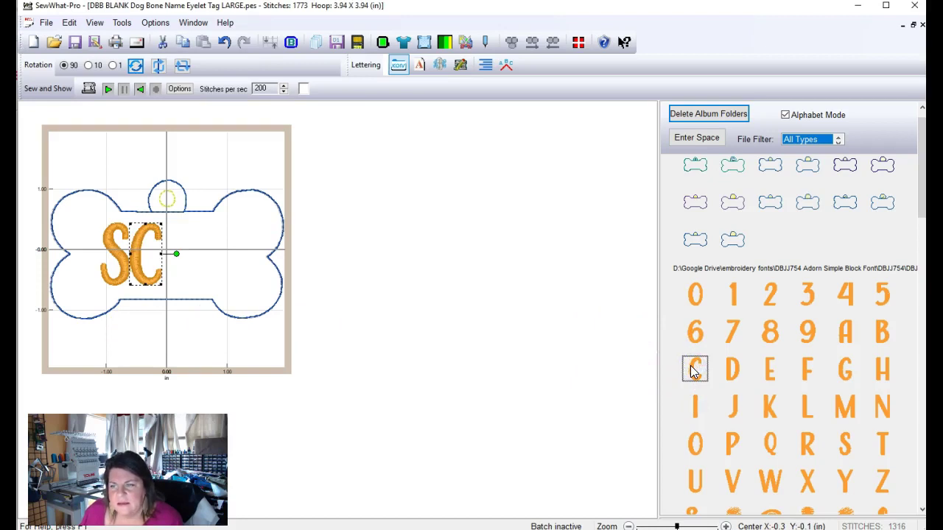
left_click(807, 445)
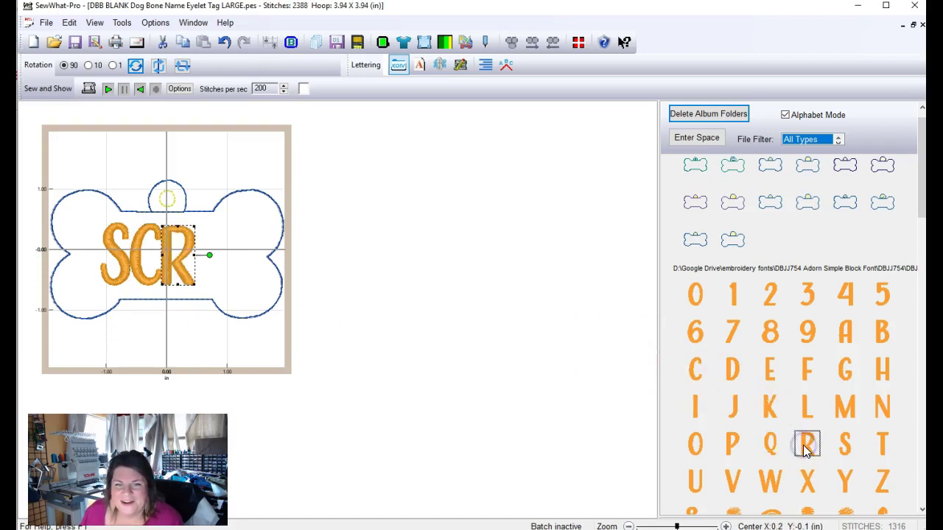
left_click(845, 333)
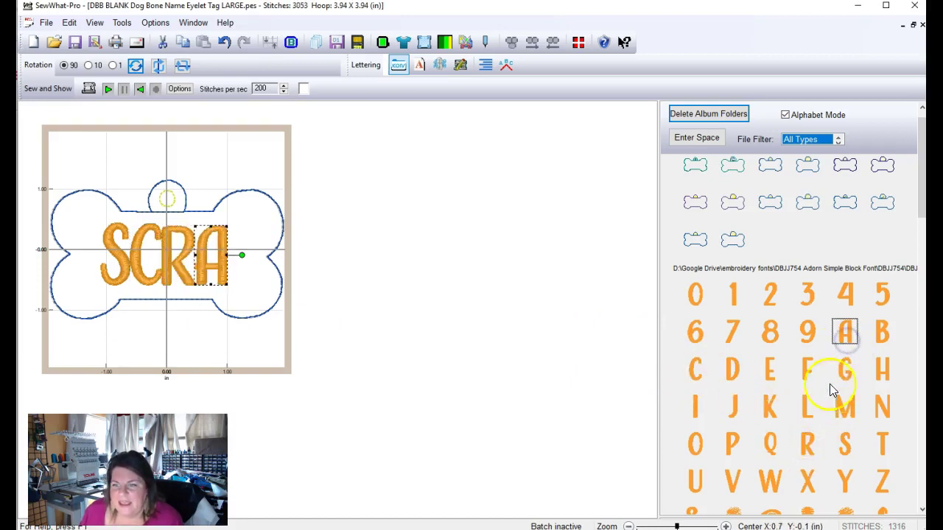
scroll(828, 396, "down", 1)
left_click(731, 425)
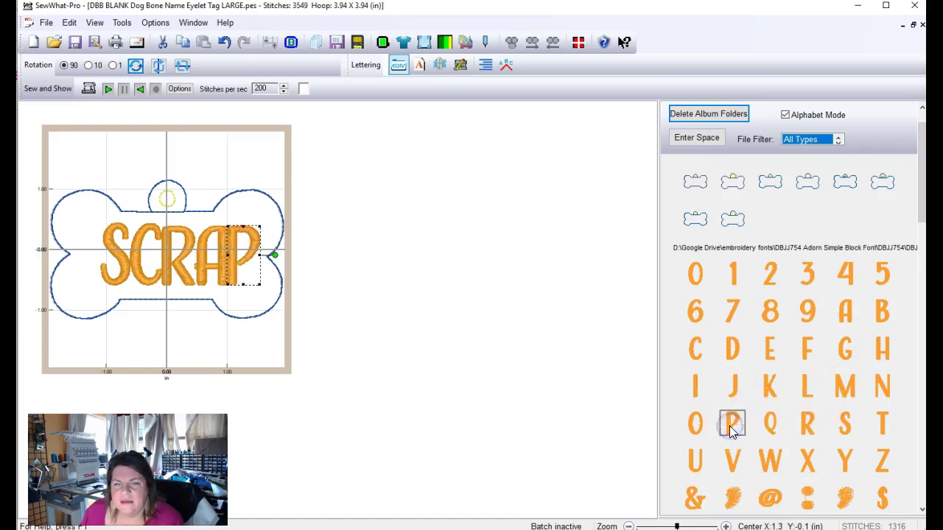
left_click(732, 429)
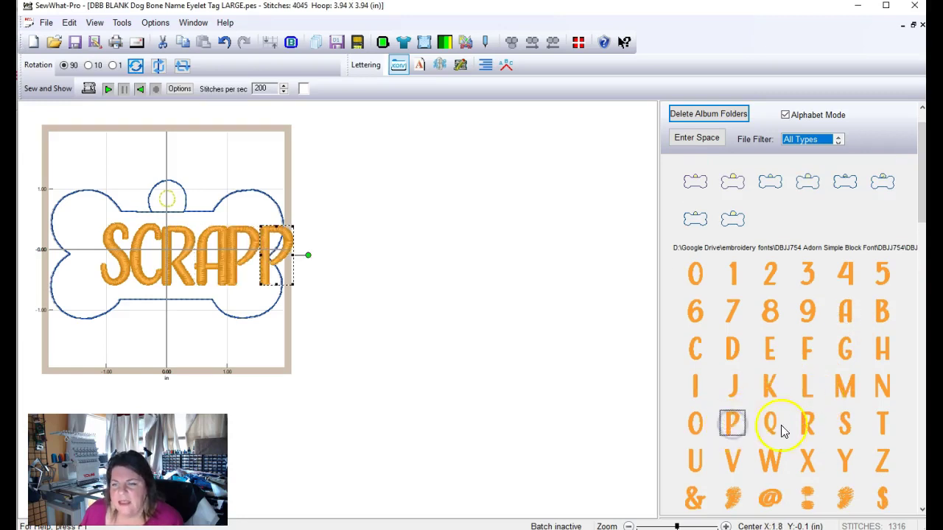
left_click(840, 455)
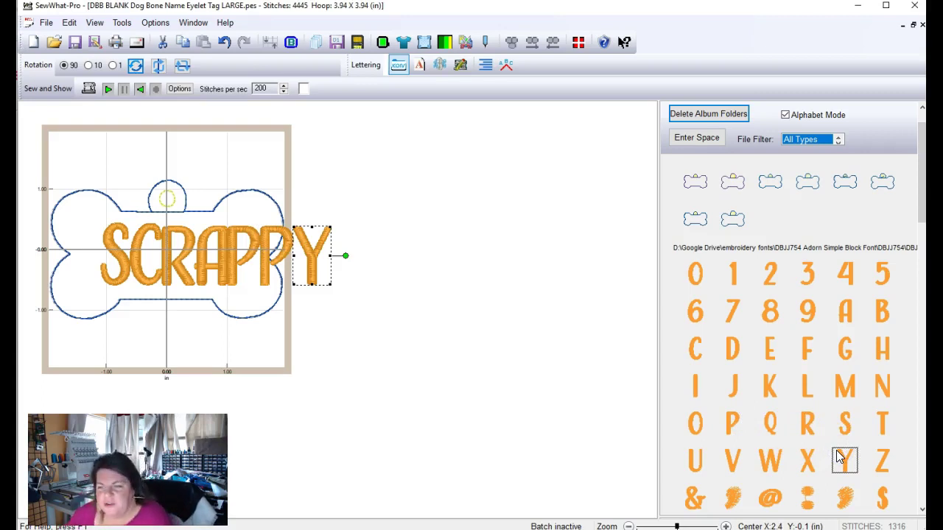
scroll(825, 435, "down", 5)
scroll(819, 423, "down", 5)
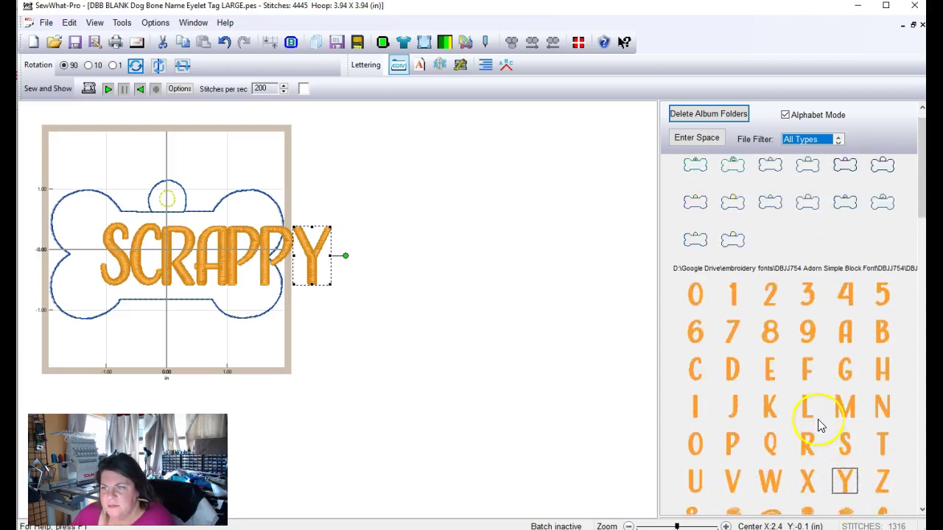
scroll(814, 413, "down", 2)
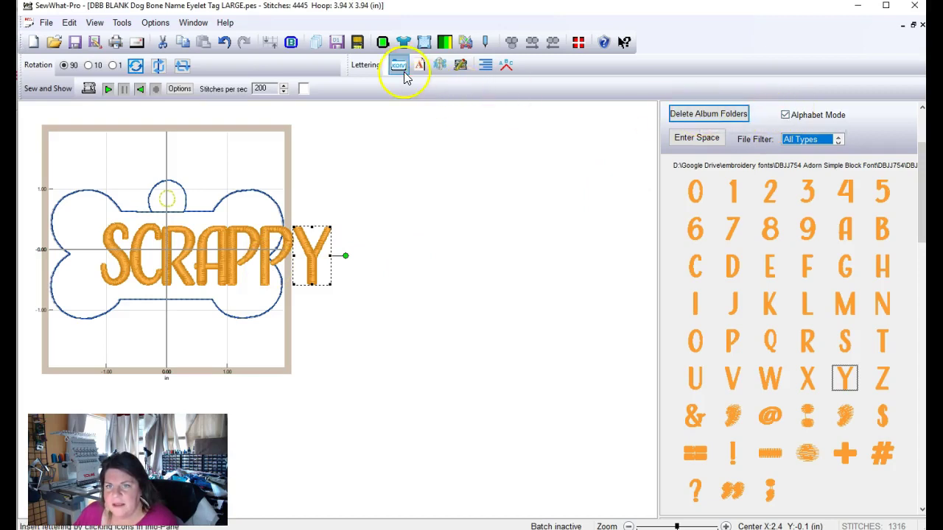
Show the thread list and step through Tangerine threads 4 to 10, one per letter.
left_click(399, 68)
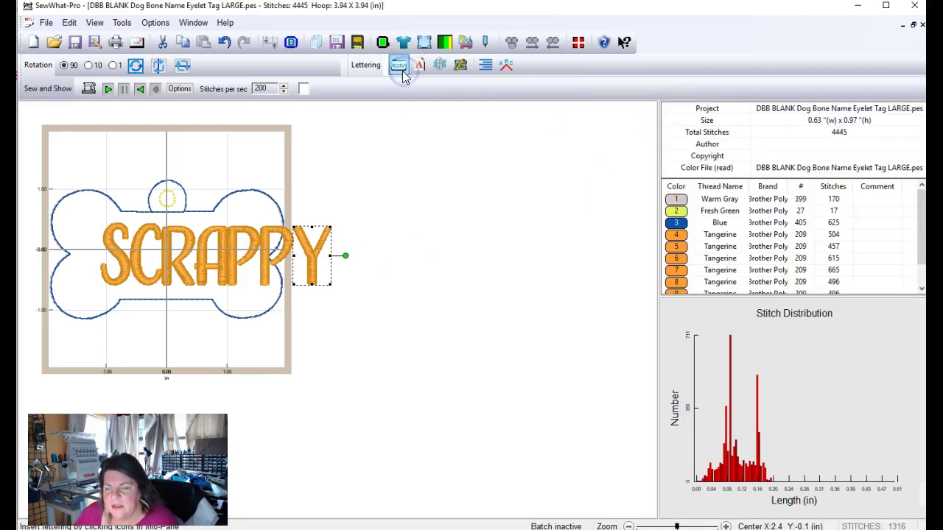
scroll(743, 228, "down", 1)
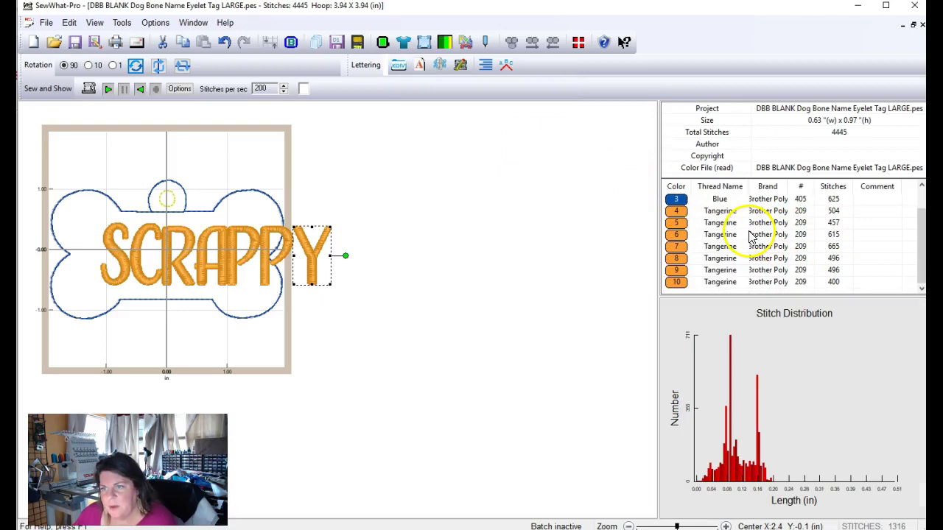
left_click(677, 213)
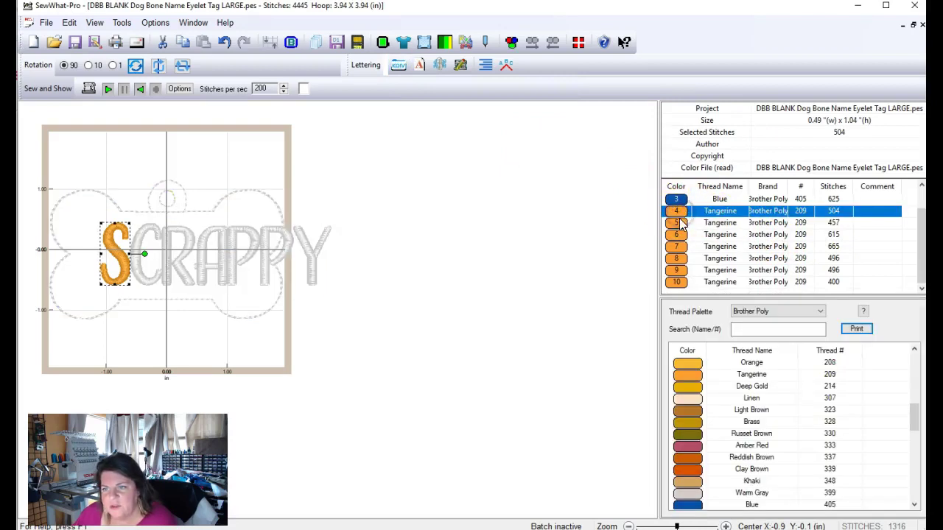
left_click(680, 224)
left_click(682, 236)
left_click(683, 250)
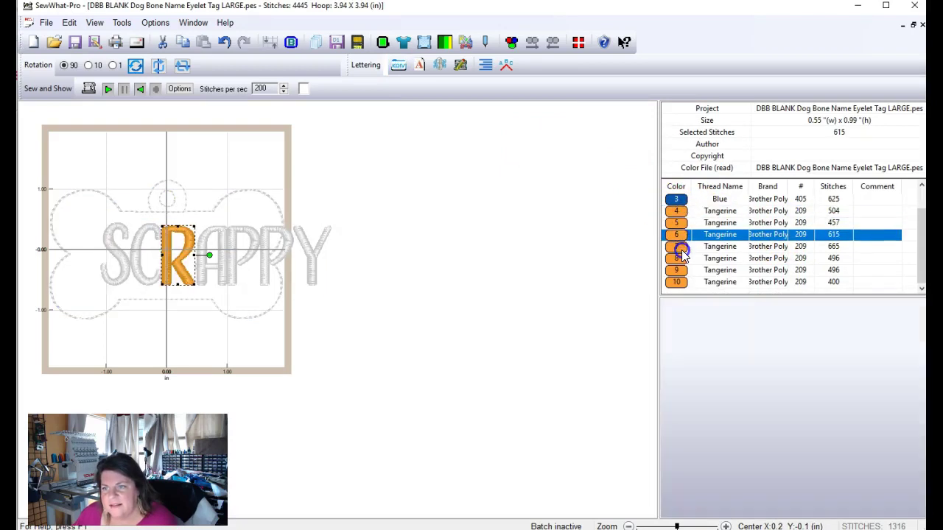
left_click(683, 260)
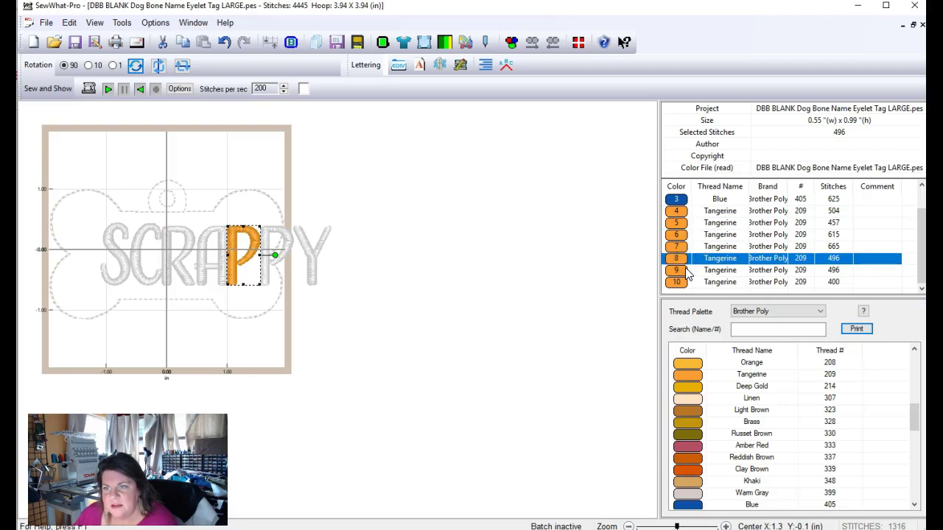
left_click(685, 271)
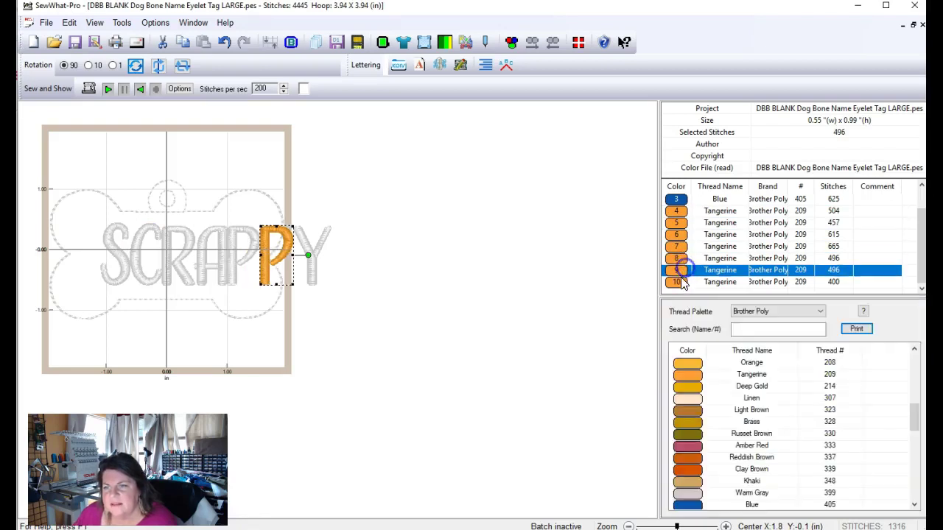
left_click(683, 283)
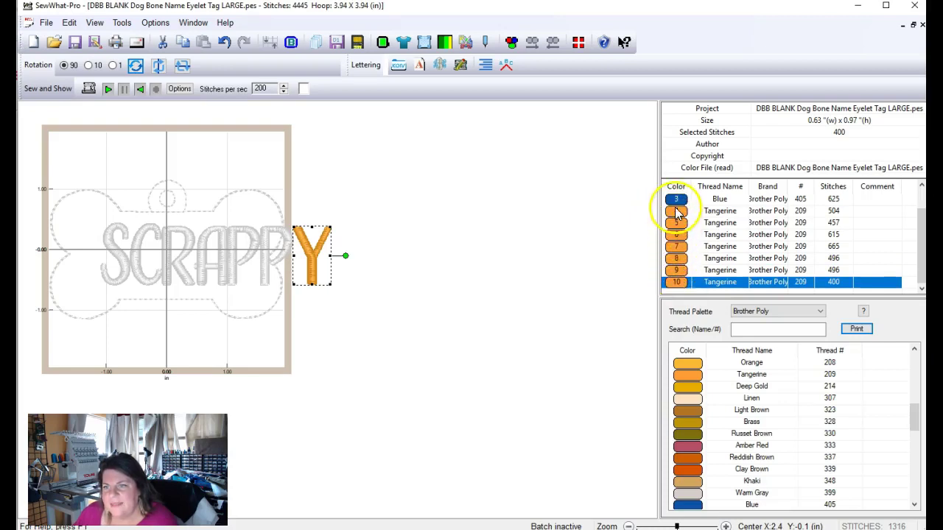
Check the Warm Gray, Fresh Green eyelet and Blue outline threads, then return to the S thread.
scroll(671, 201, "up", 1)
left_click(677, 200)
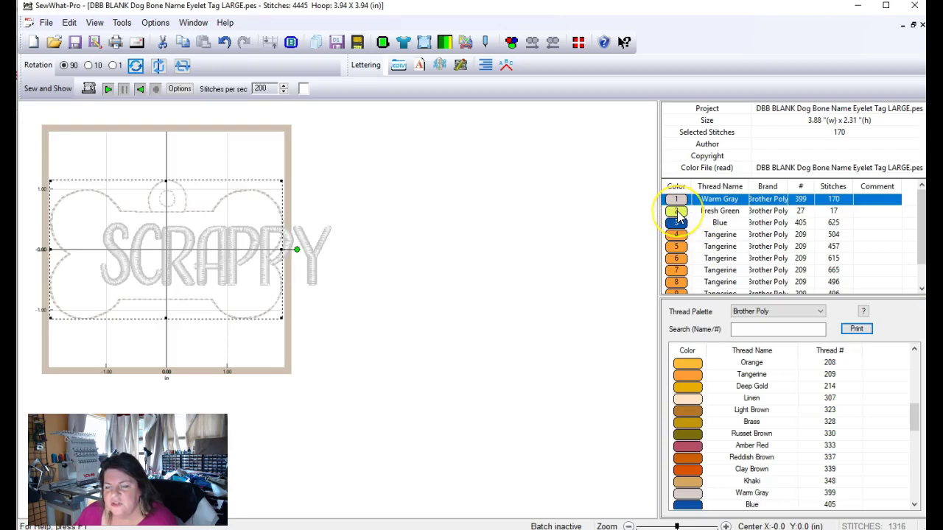
left_click(677, 212)
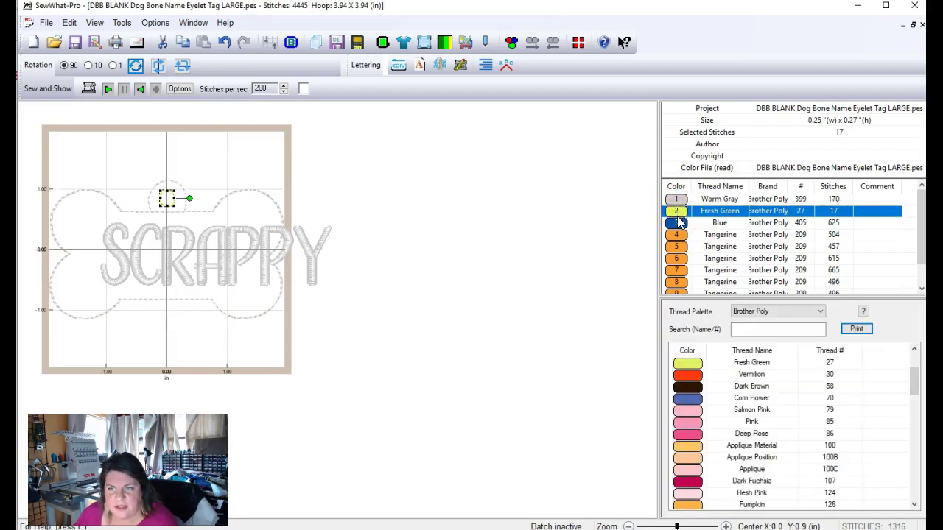
left_click(678, 223)
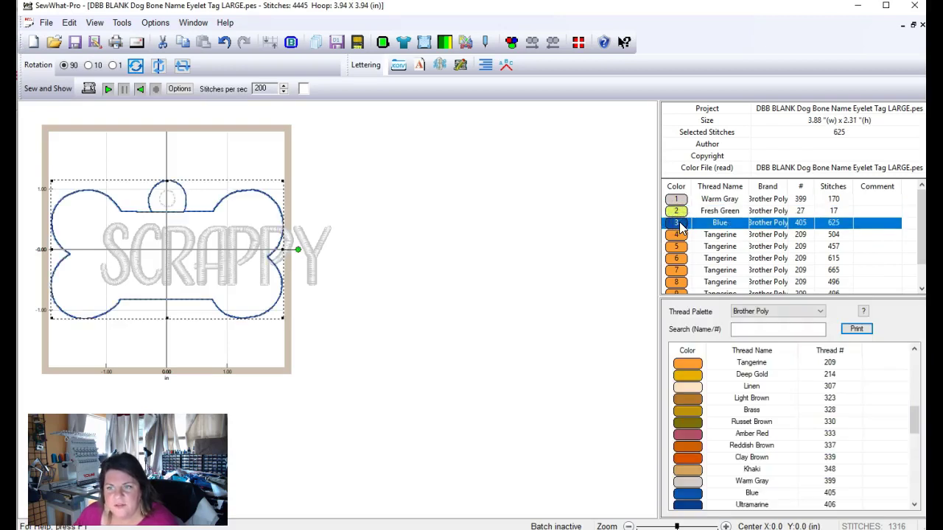
left_click(679, 234)
scroll(680, 235, "down", 1)
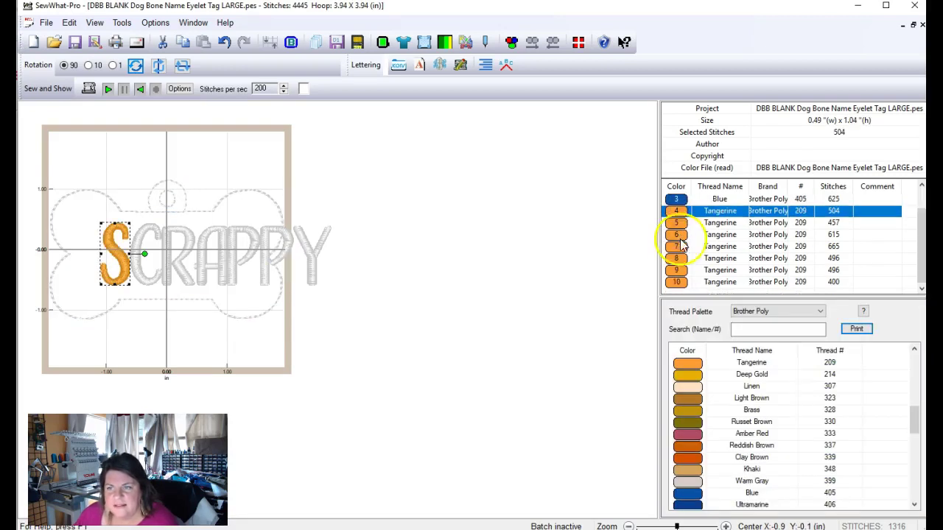
left_click(680, 212)
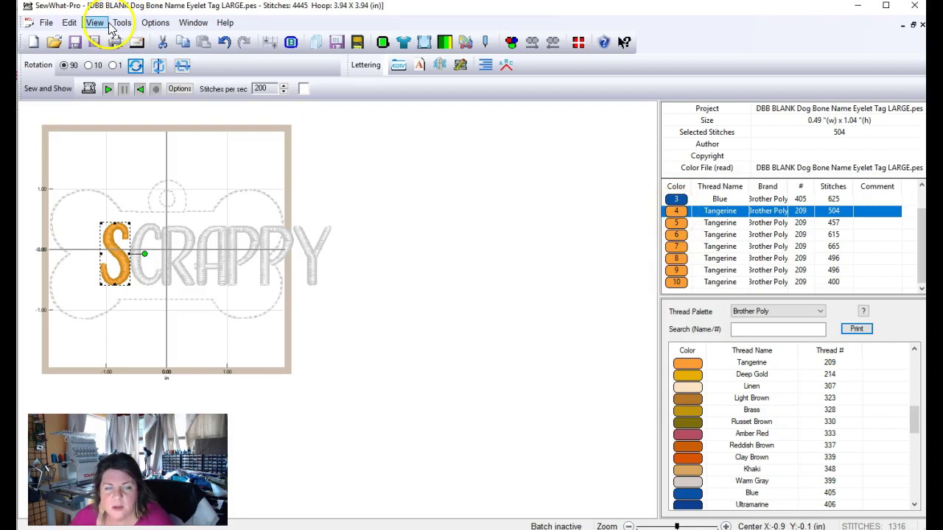
Join same-colour threads starting at thread 4, merging the Tangerine letters into one stop.
left_click(70, 23)
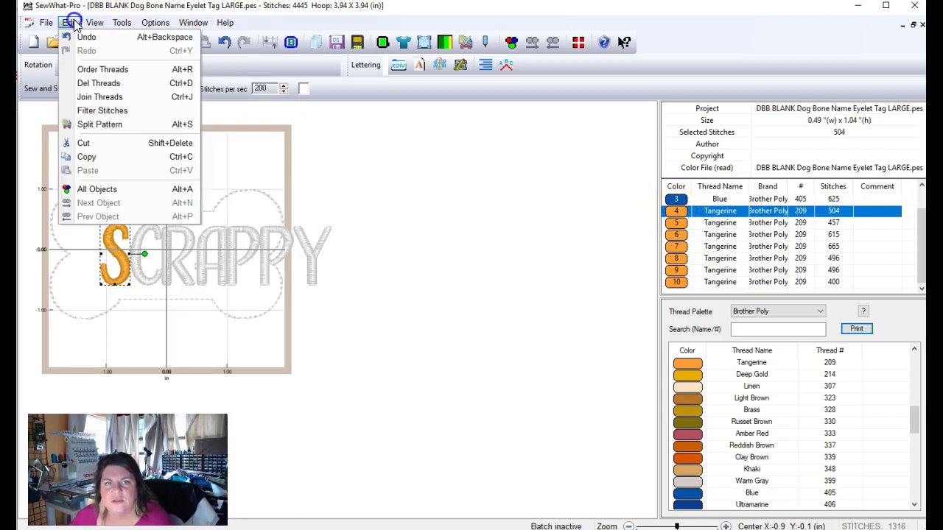
left_click(96, 96)
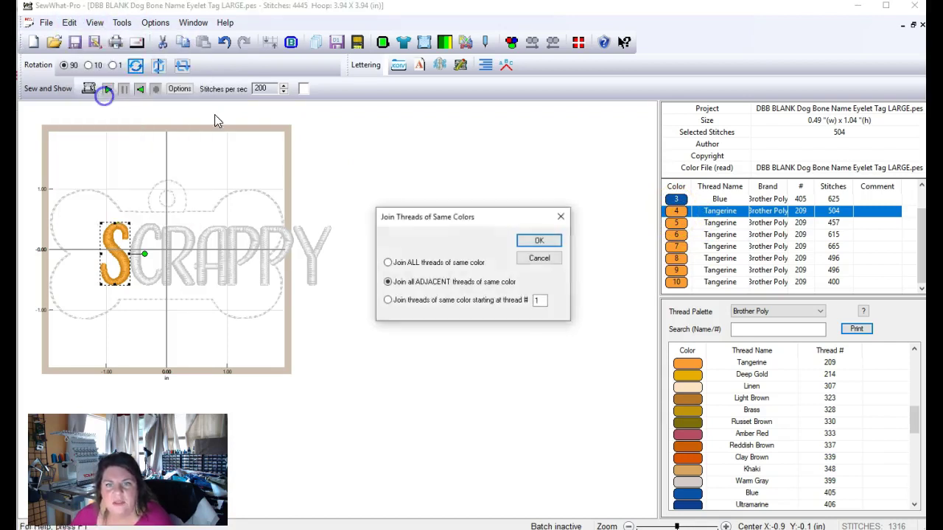
left_click(455, 266)
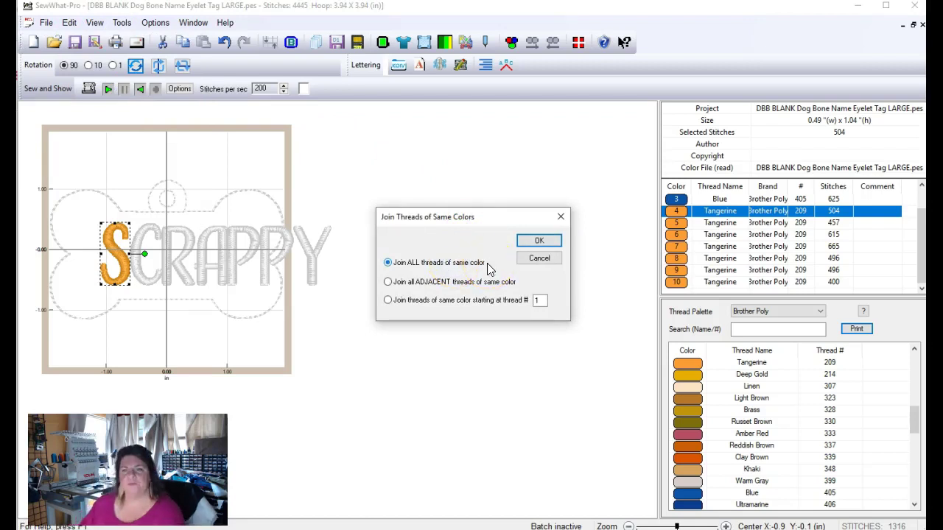
left_click(388, 301)
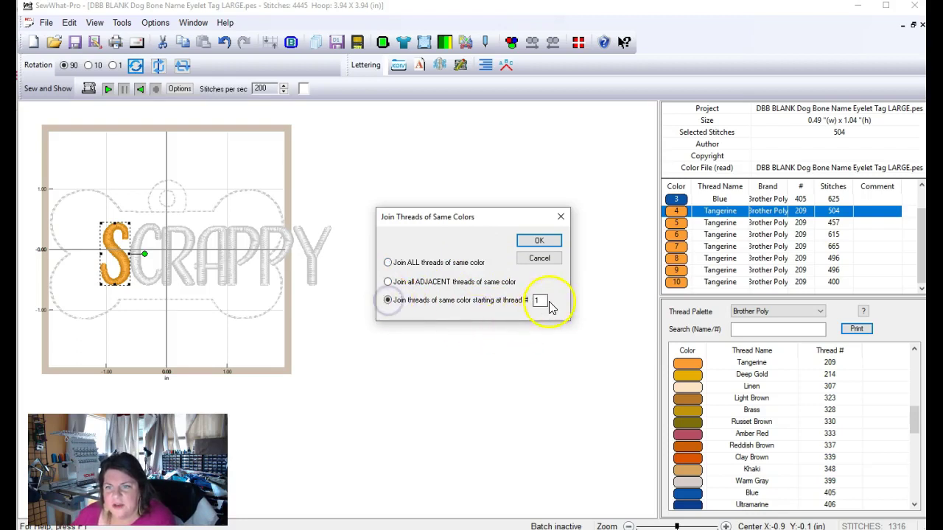
left_click_drag(543, 300, 528, 299)
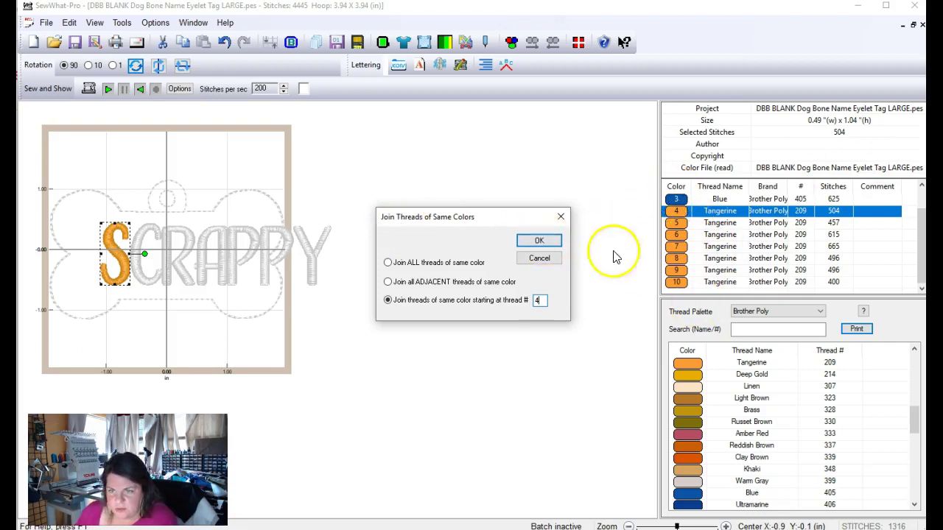
left_click(540, 241)
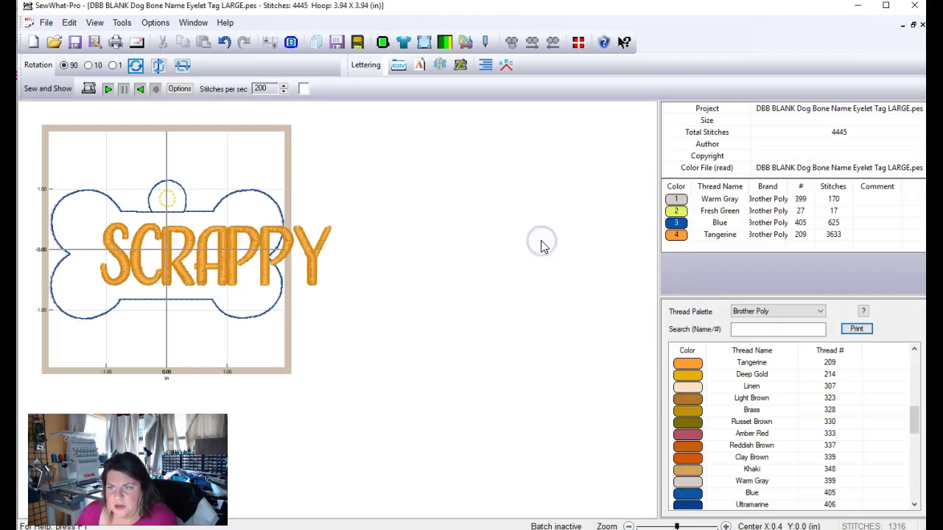
Move SCRAPPY left and resize it from 3.56 x 0.90 in to 3.07 x 0.84 in.
left_click(679, 236)
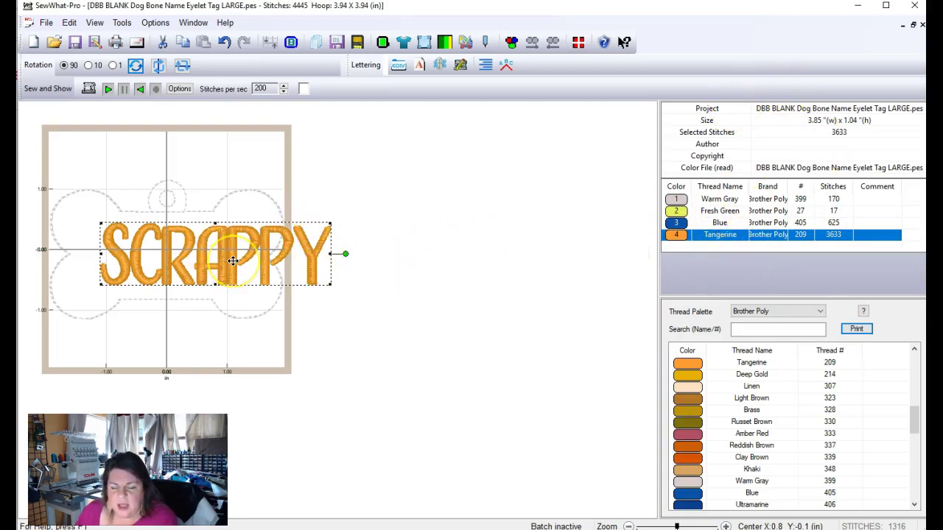
left_click_drag(233, 261, 183, 260)
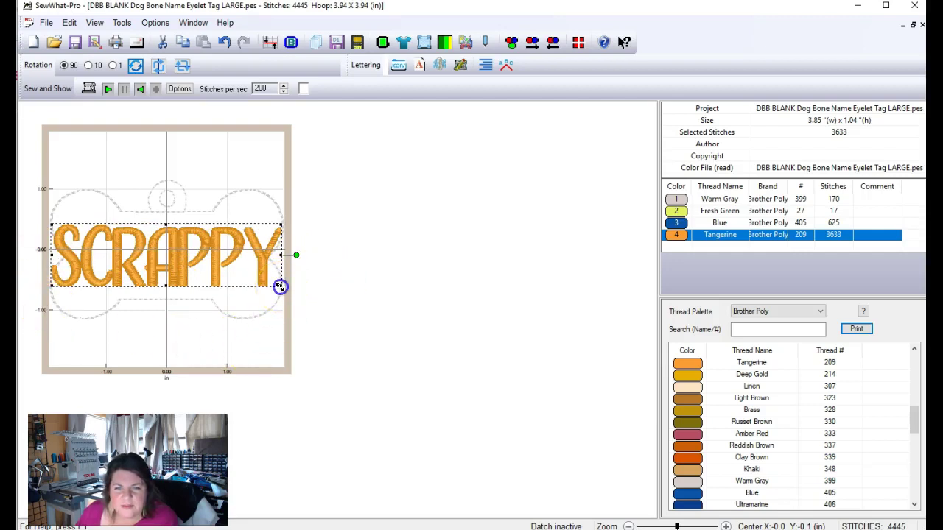
left_click_drag(280, 286, 263, 277)
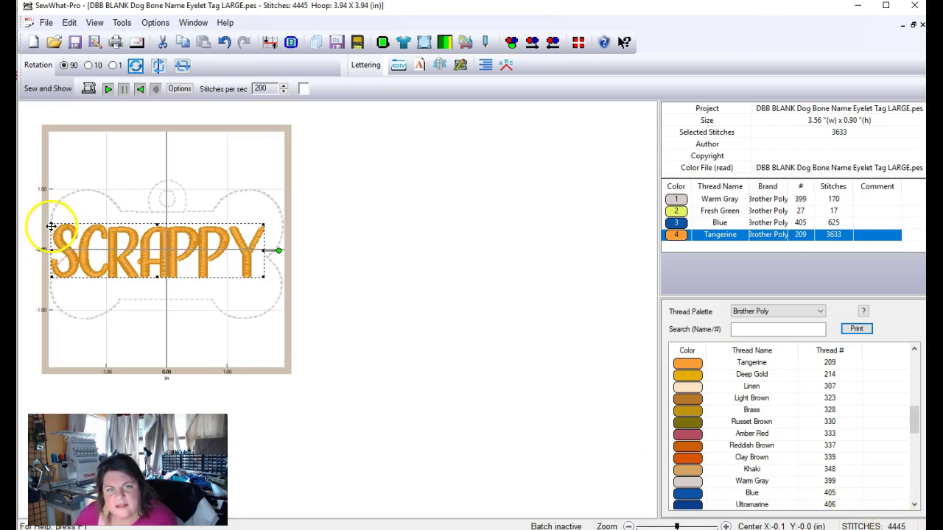
left_click_drag(52, 224, 80, 228)
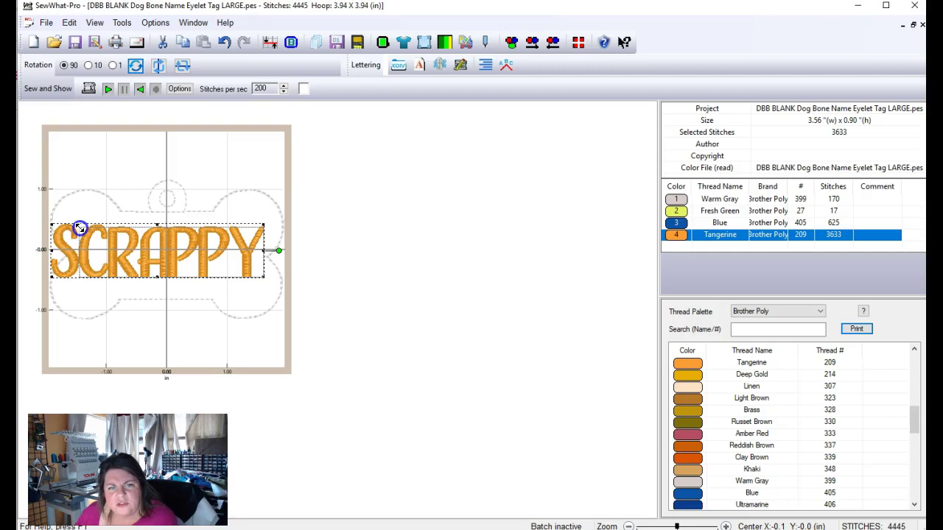
left_click_drag(81, 229, 81, 229)
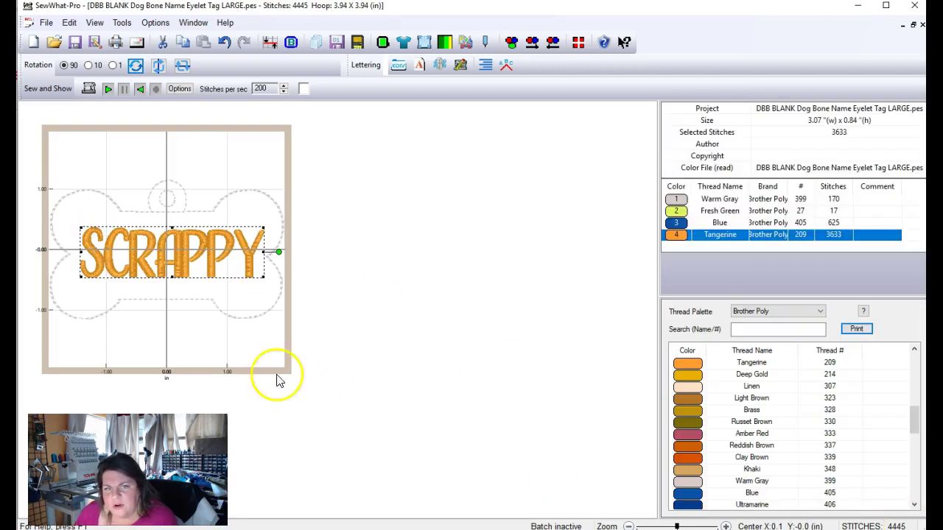
Filter out stitches under 0.012 in, removing 8 and leaving 4437 stitches, then reselect the Tangerine lettering.
scroll(211, 260, "up", 1)
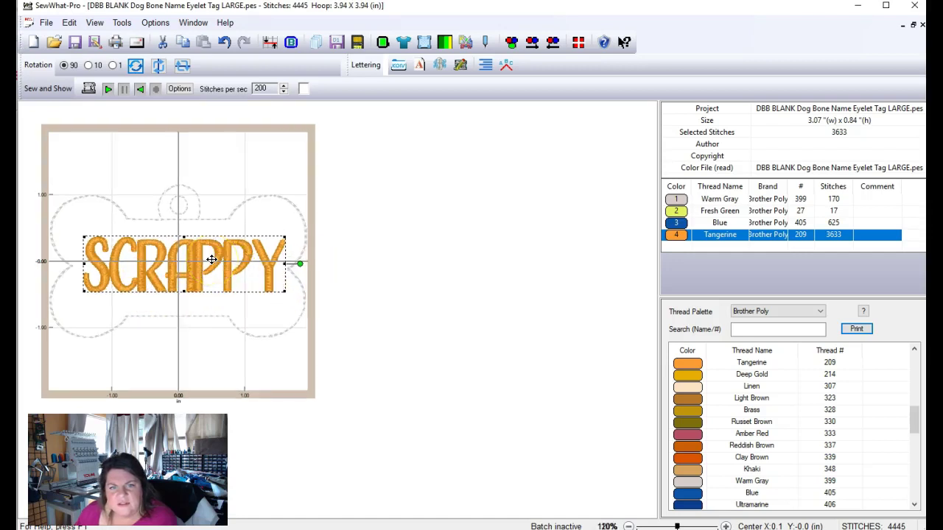
scroll(211, 259, "up", 4)
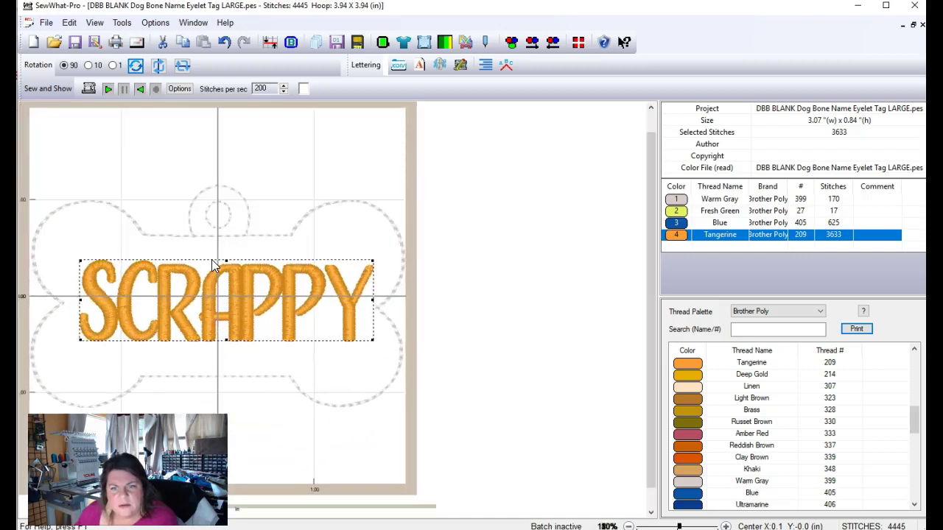
scroll(212, 261, "up", 3)
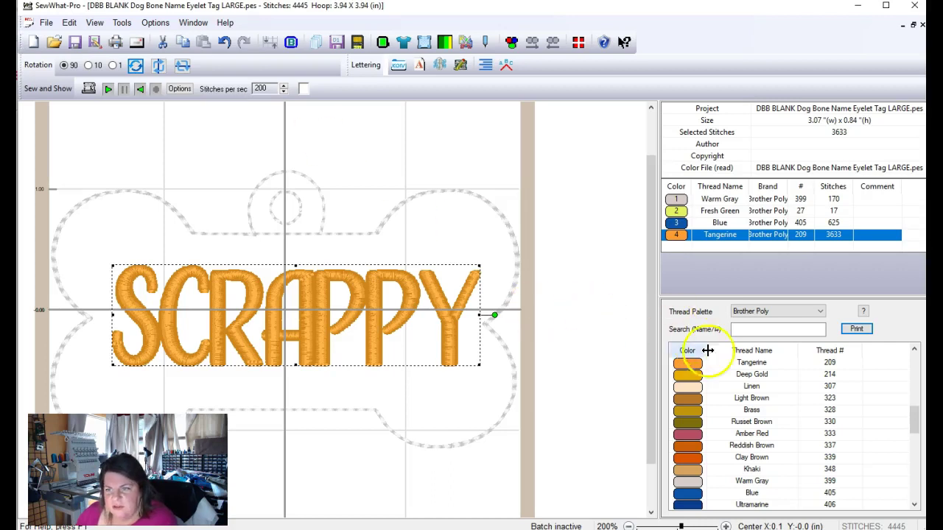
left_click(75, 23)
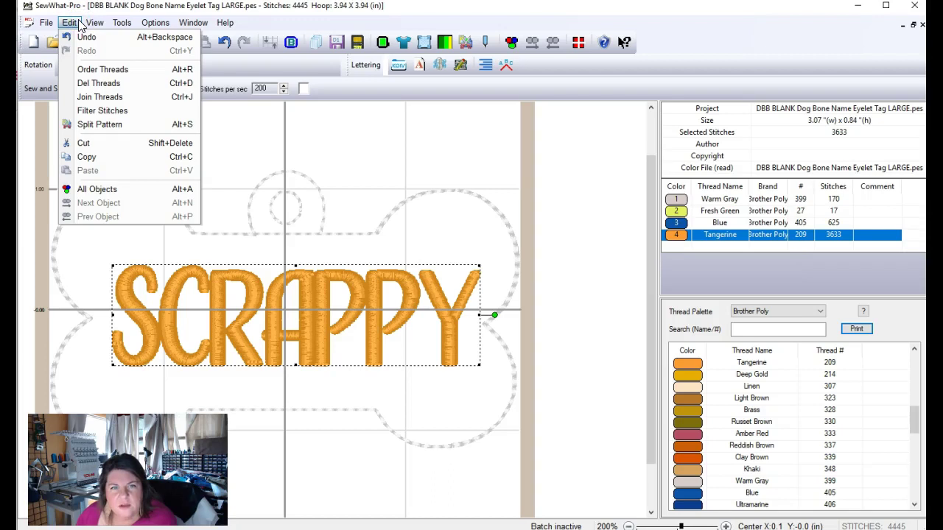
left_click(108, 113)
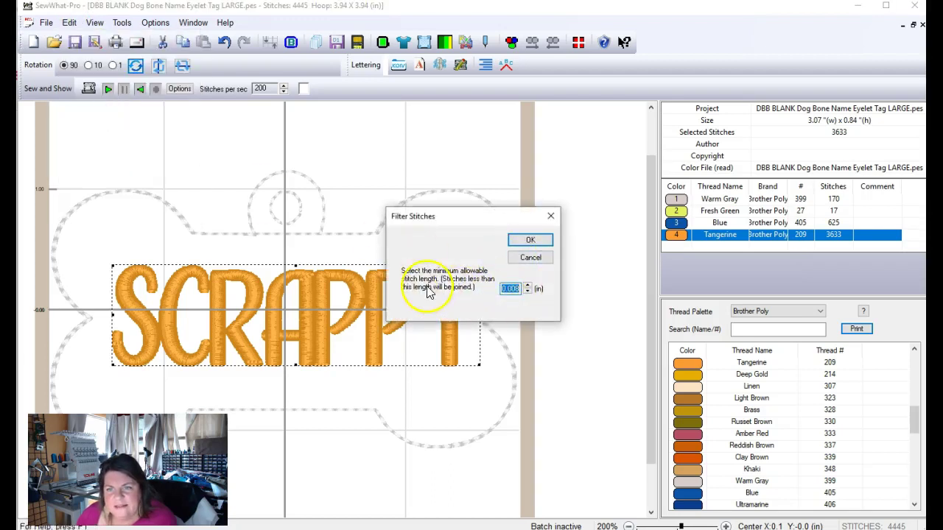
left_click(527, 286)
left_click(527, 286)
left_click(527, 286)
left_click(529, 286)
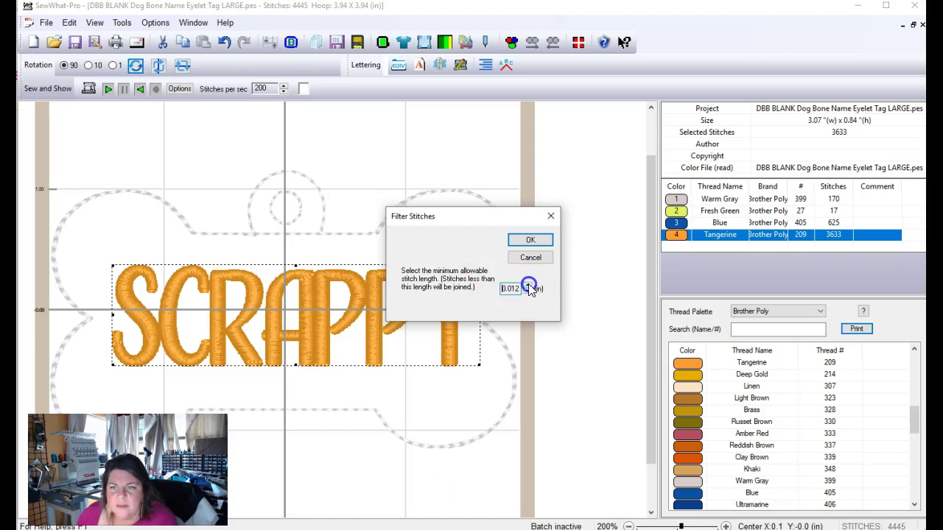
left_click(529, 242)
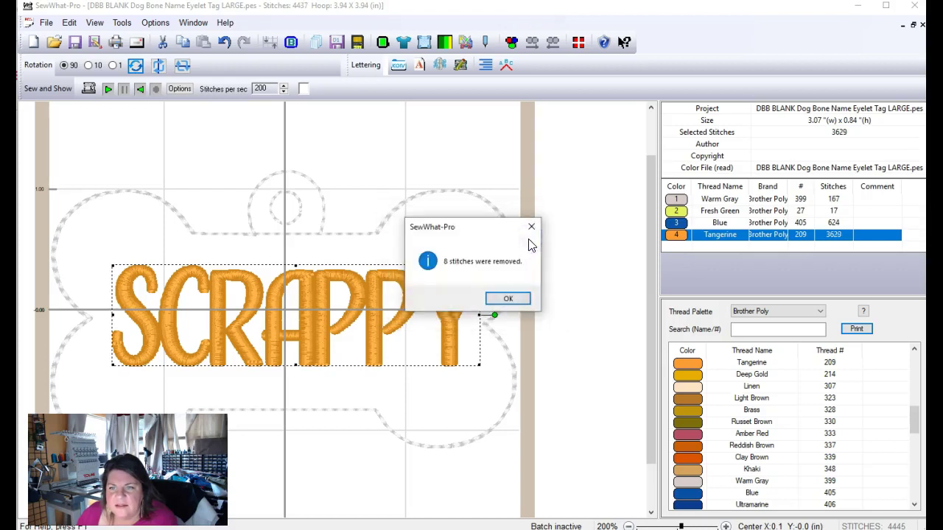
left_click(507, 302)
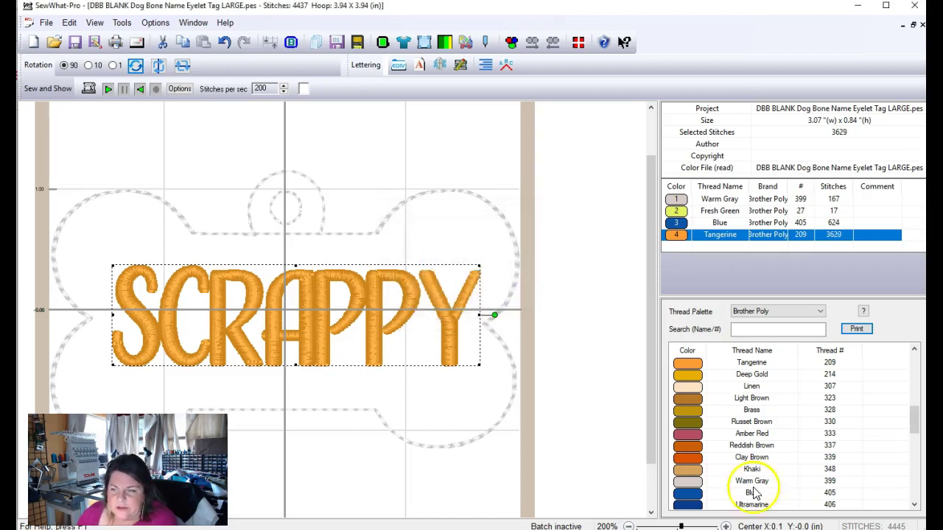
left_click(684, 246)
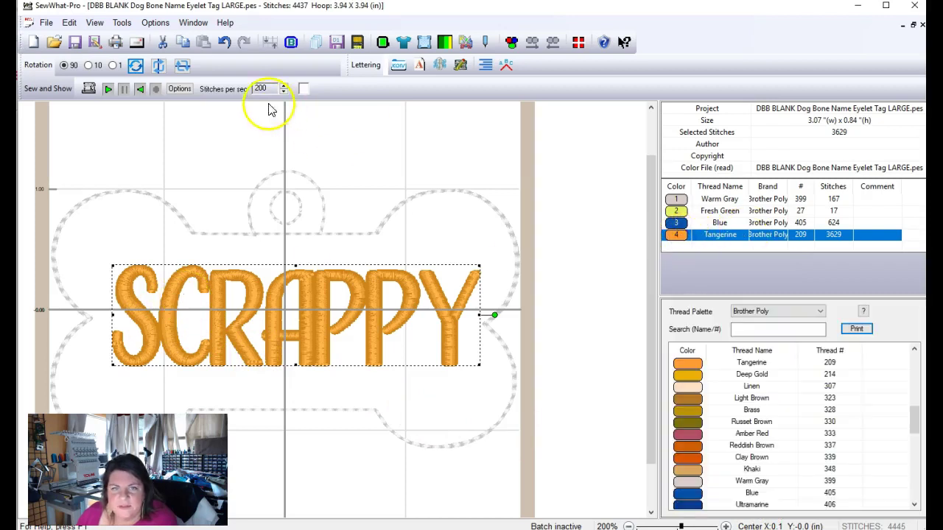
Apply a 0.88 density factor to the SCRAPPY lettering, dropping Tangerine to 3328 stitches.
left_click(70, 22)
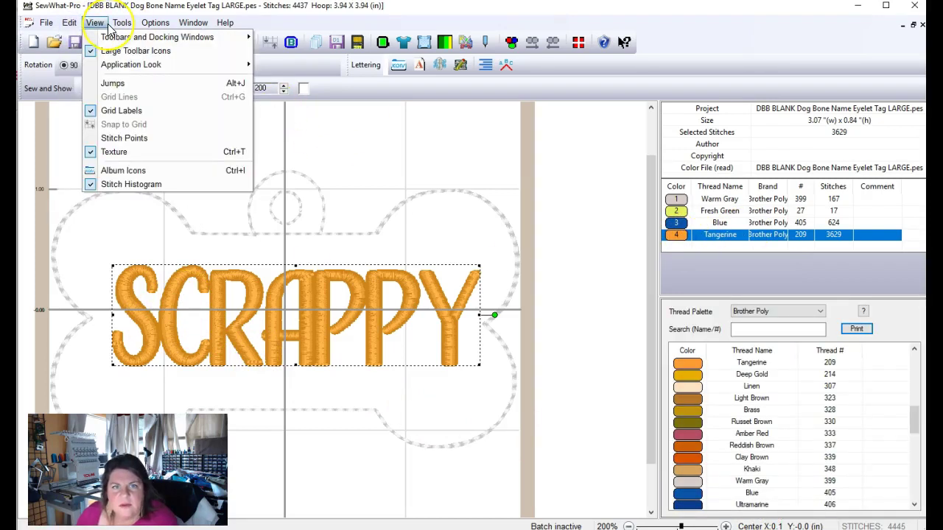
mouse_move(120, 24)
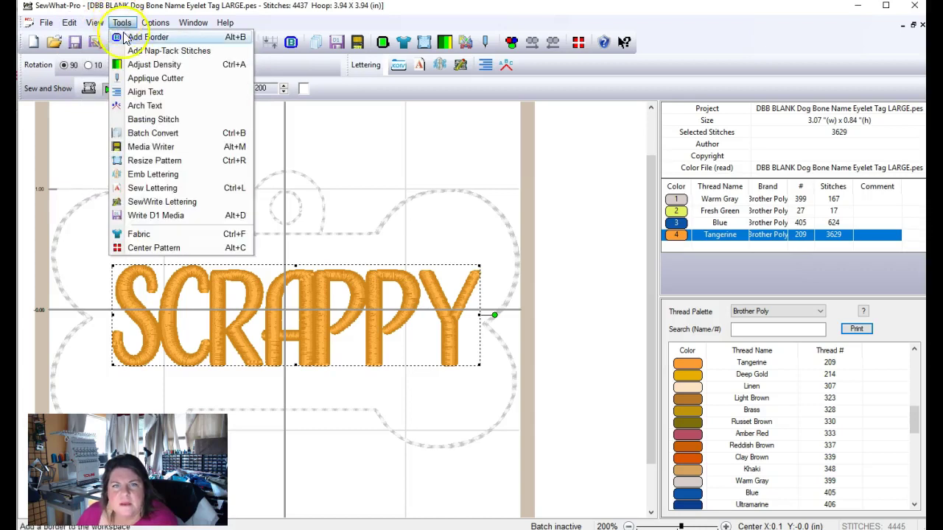
left_click(142, 65)
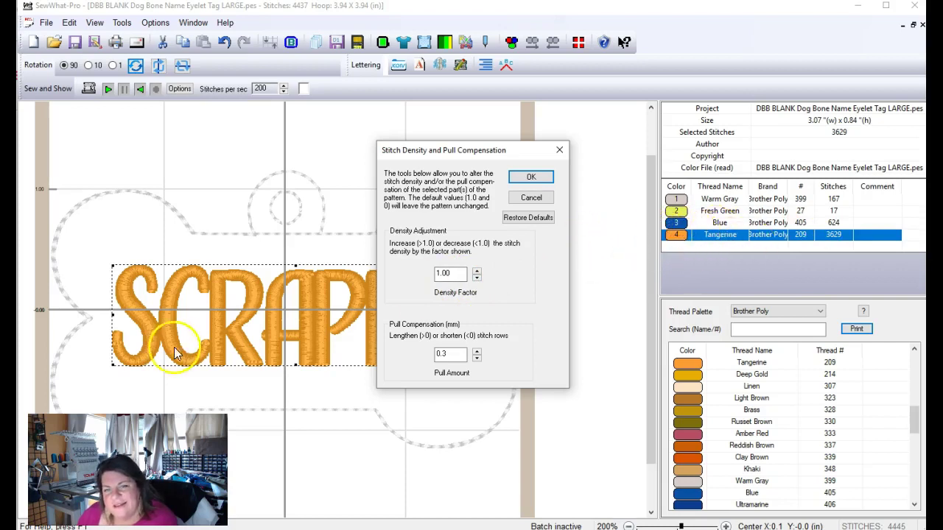
left_click(477, 278)
left_click(477, 278)
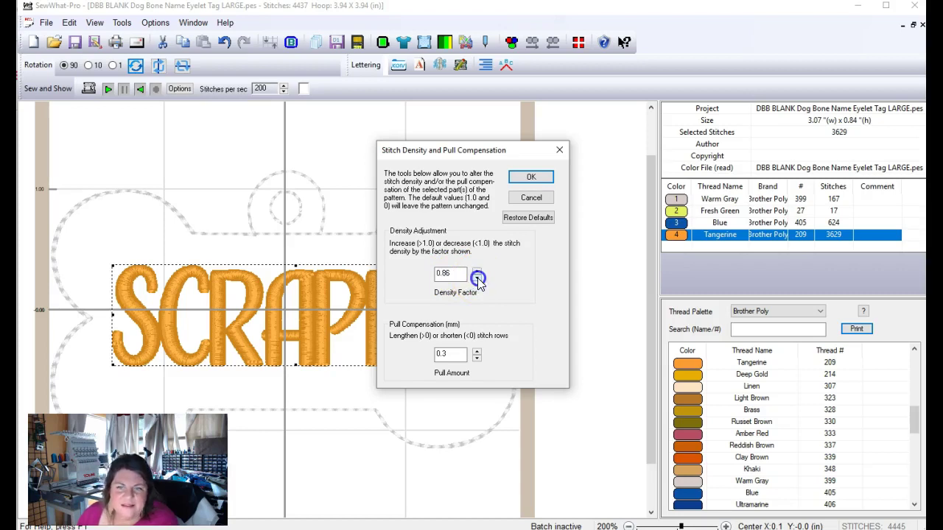
left_click(438, 282)
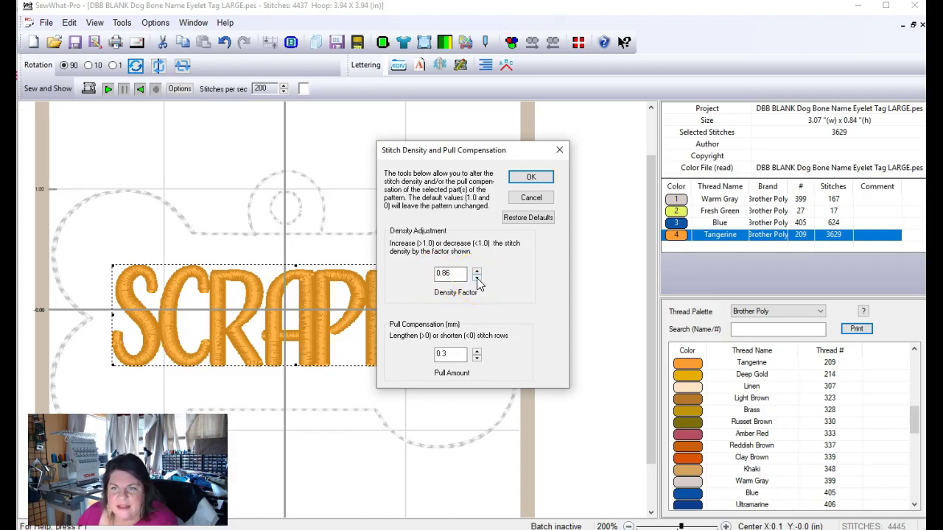
left_click(529, 179)
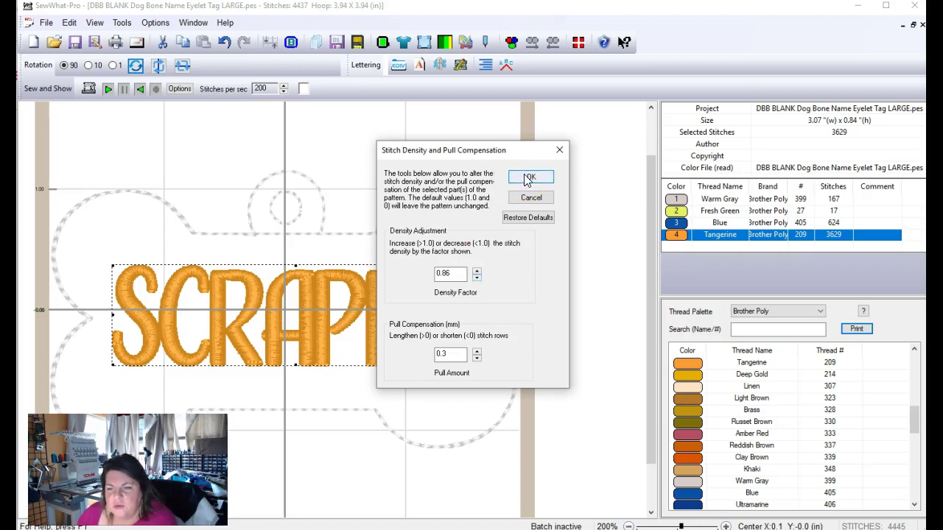
left_click(477, 271)
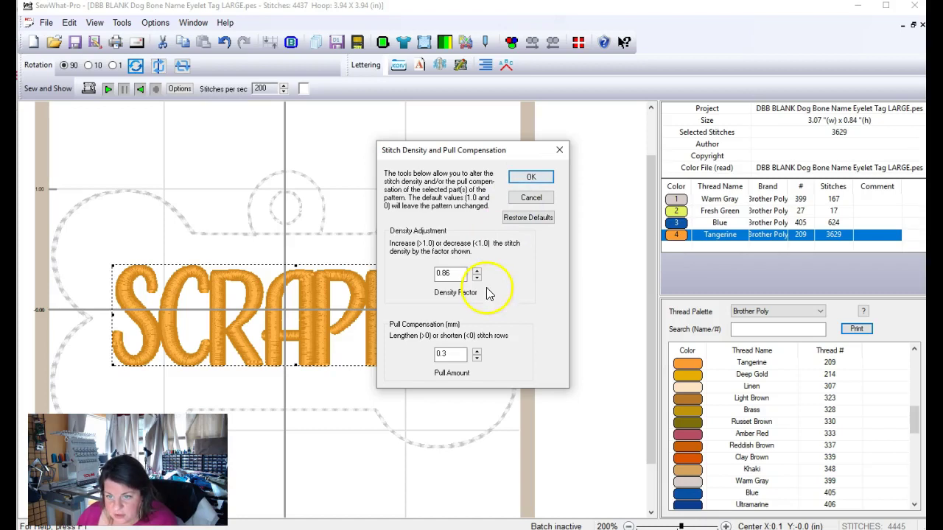
left_click(477, 271)
left_click(550, 176)
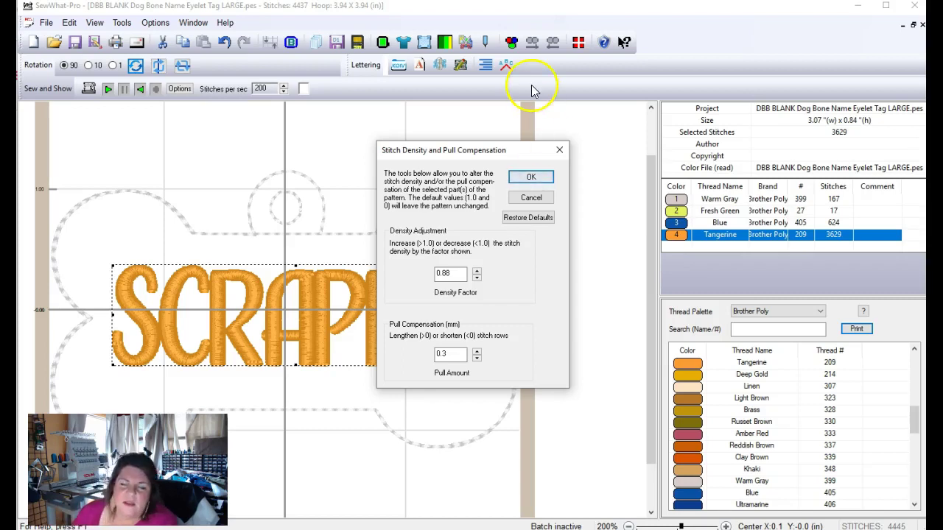
left_click(534, 178)
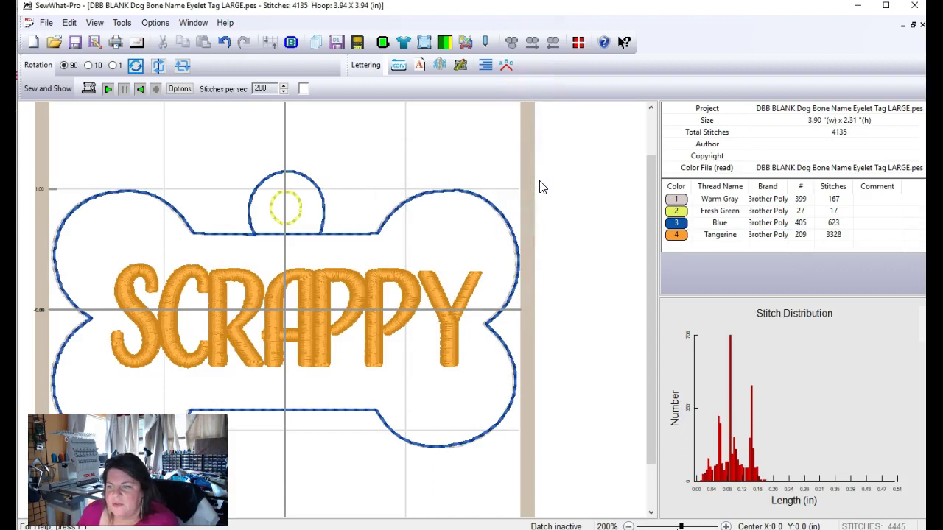
left_click(676, 235)
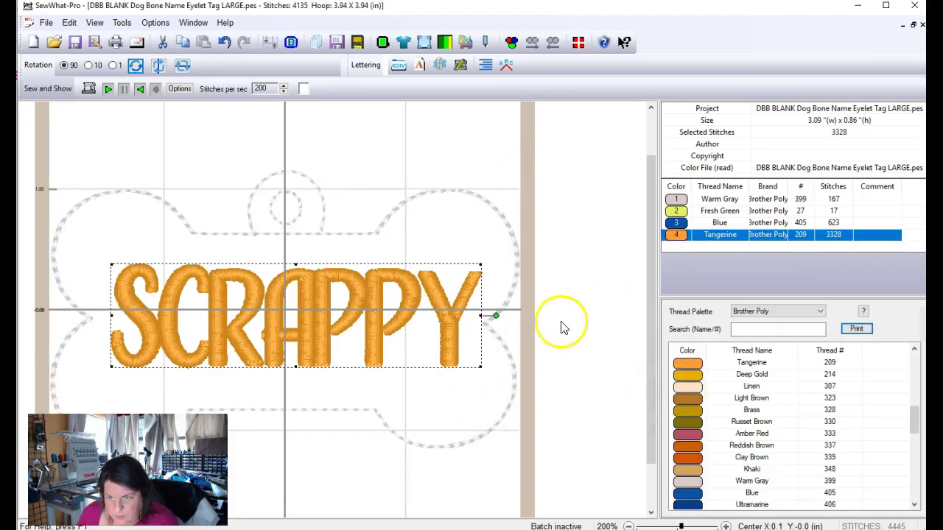
scroll(562, 327, "up", 1)
scroll(563, 327, "down", 5)
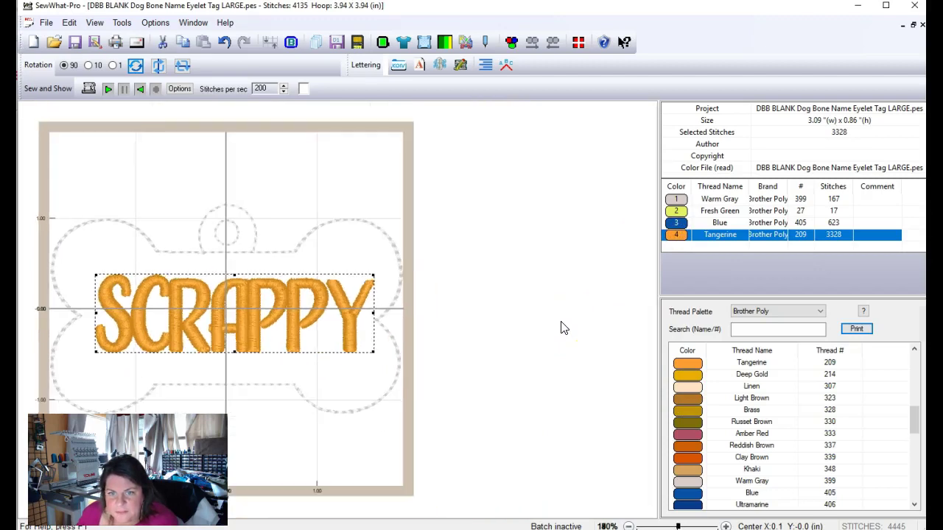
scroll(563, 327, "down", 4)
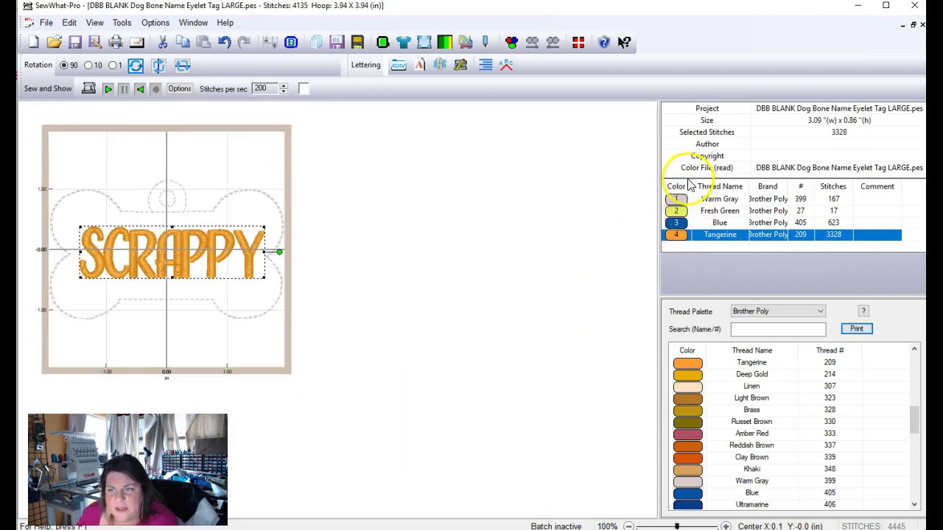
left_click(582, 243)
left_click(676, 199)
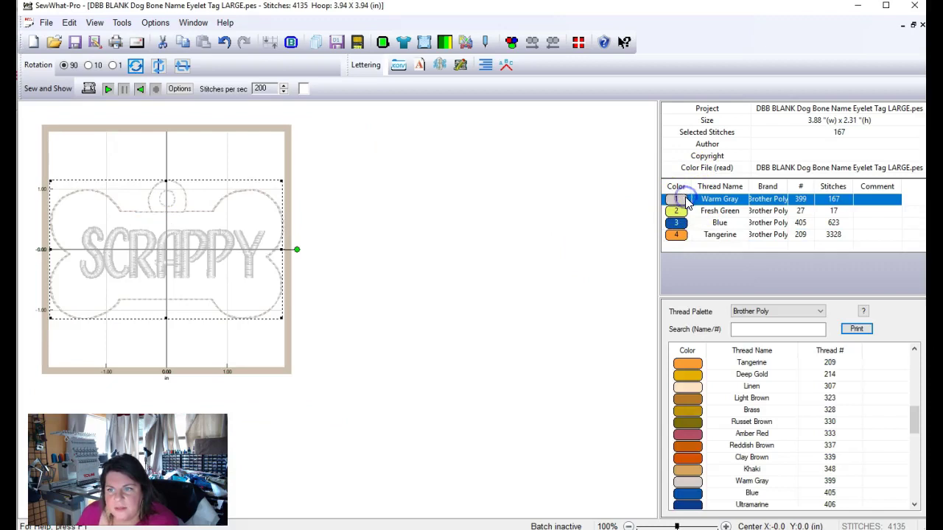
left_click(680, 212)
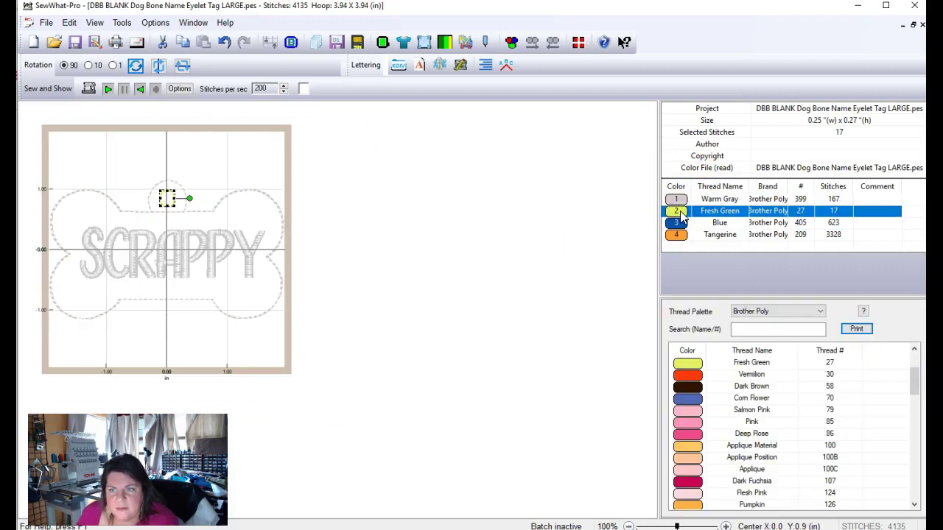
left_click(679, 223)
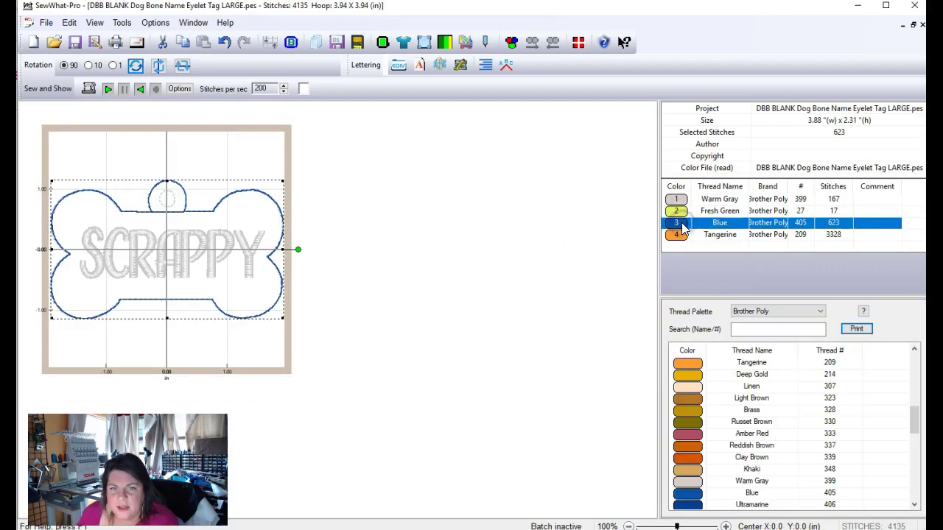
left_click(677, 235)
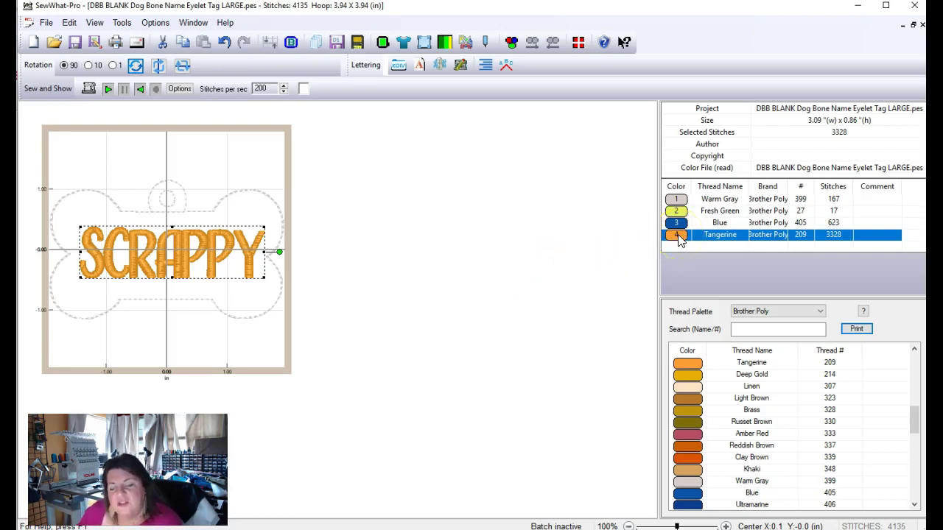
left_click(90, 25)
left_click(70, 22)
left_click(70, 22)
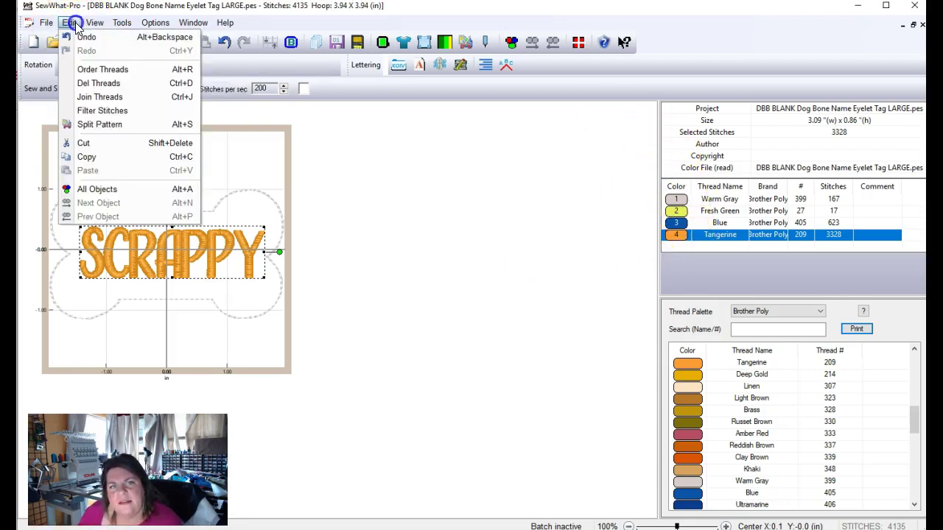
left_click(104, 69)
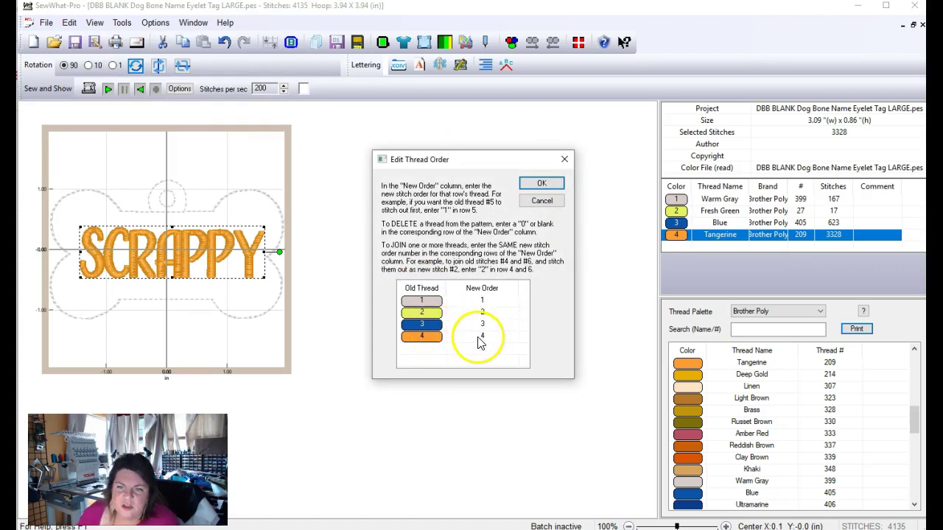
left_click(548, 202)
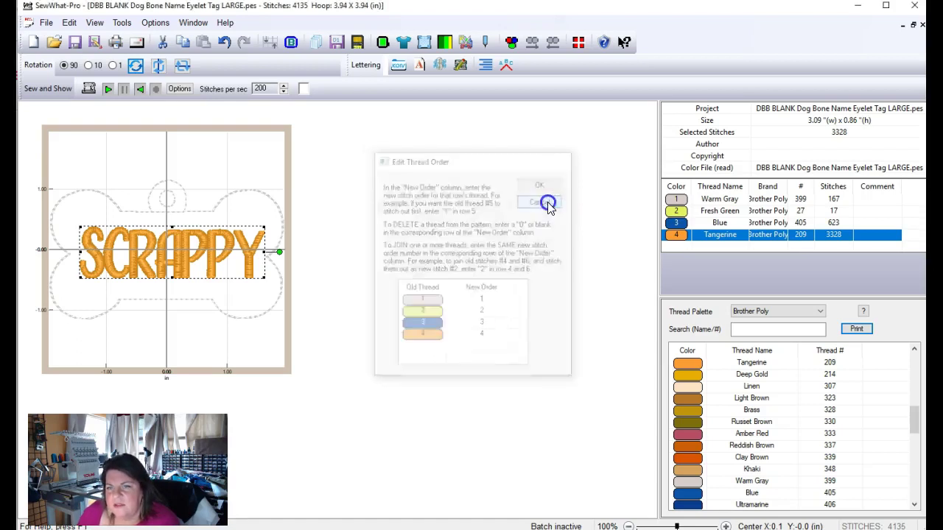
left_click(674, 238)
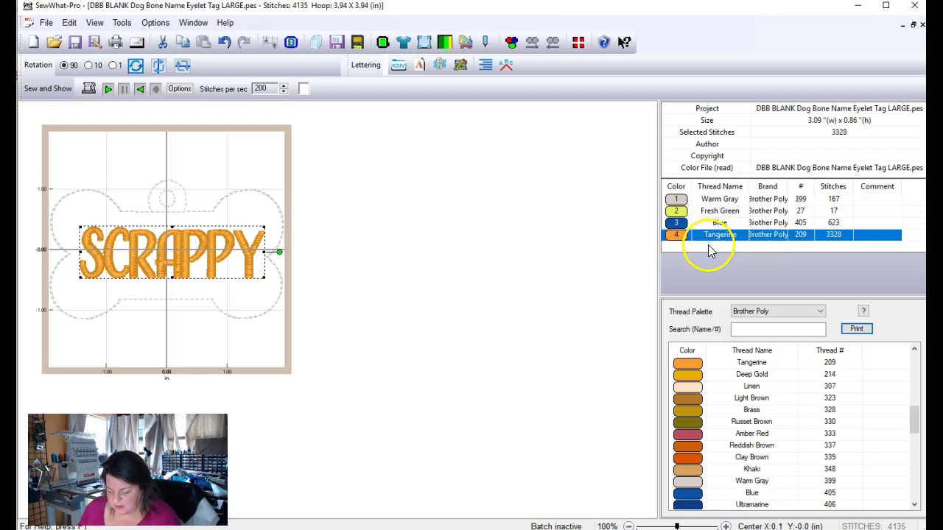
left_click(665, 236)
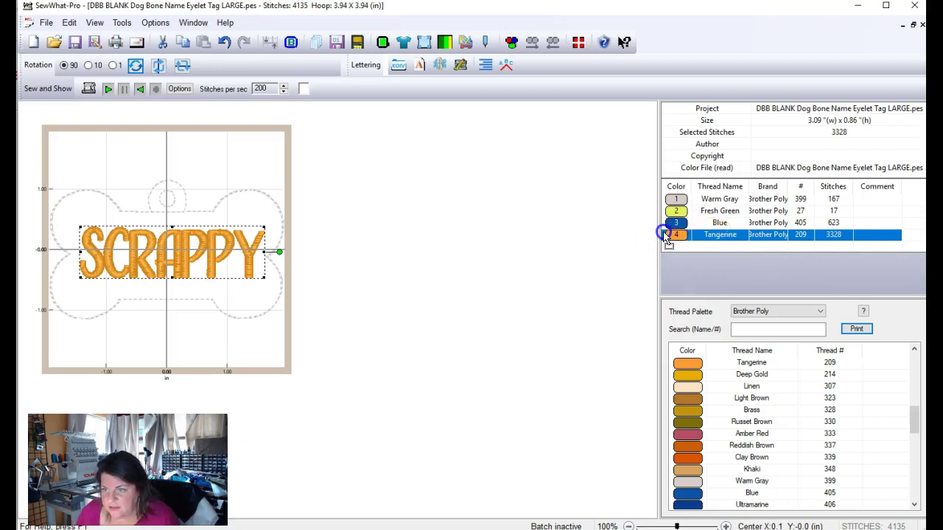
left_click_drag(667, 239, 671, 234)
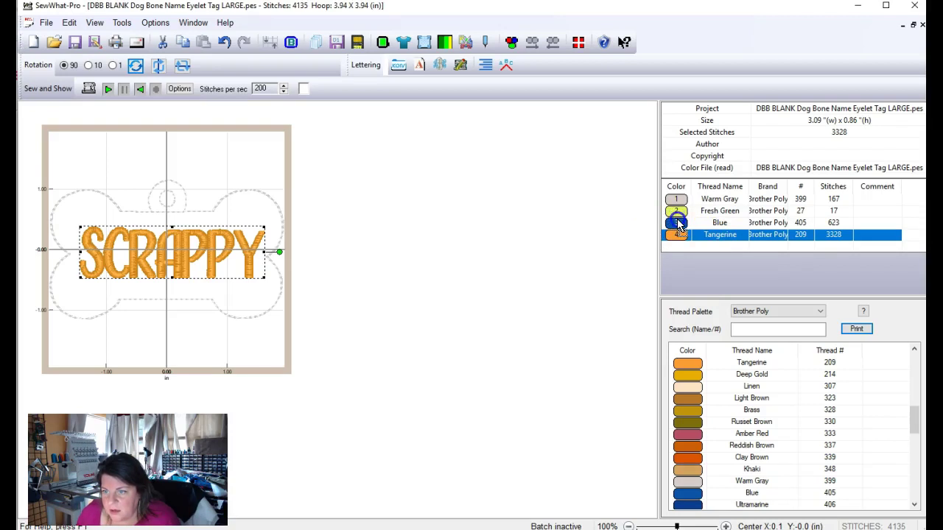
left_click_drag(677, 219, 677, 220)
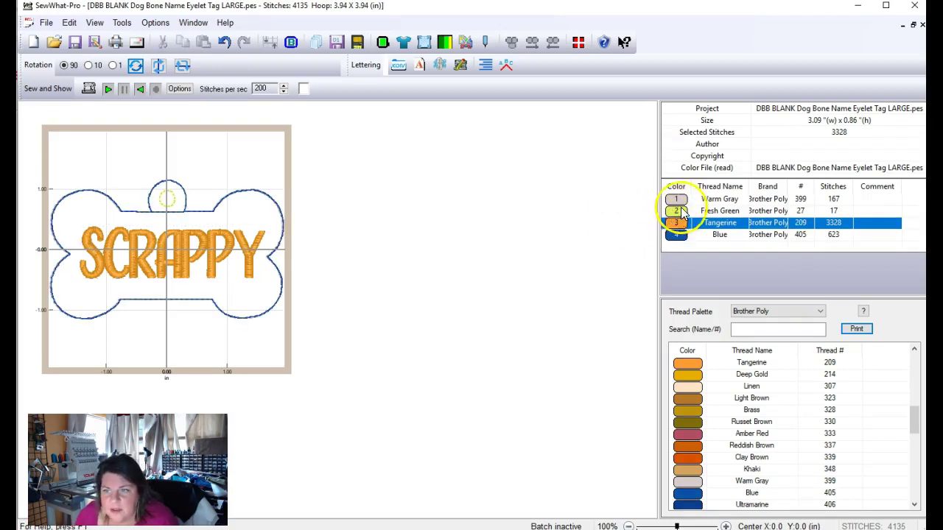
left_click(685, 200)
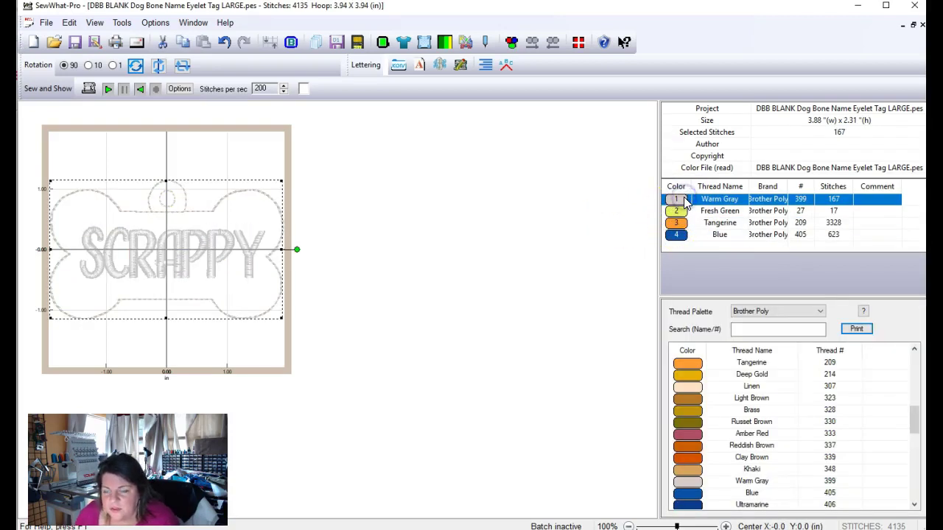
left_click(685, 211)
left_click_drag(684, 223, 684, 227)
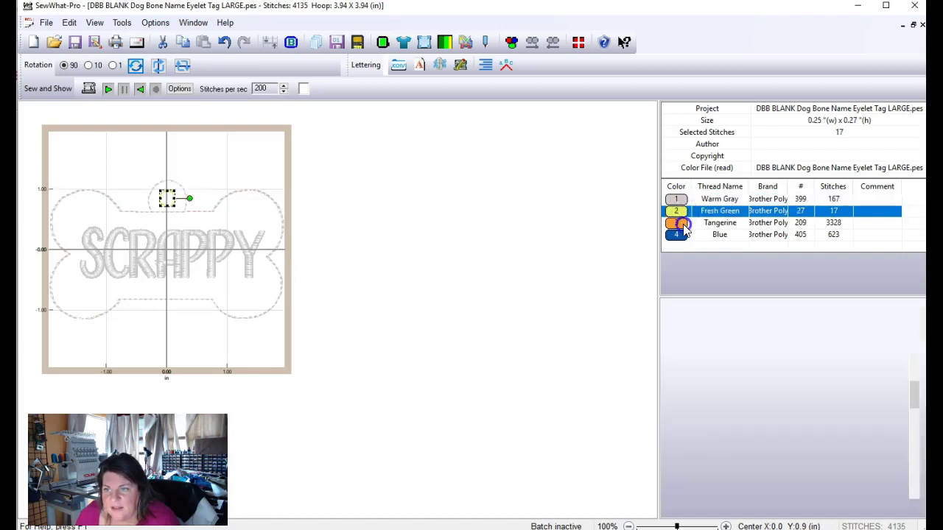
left_click(684, 228)
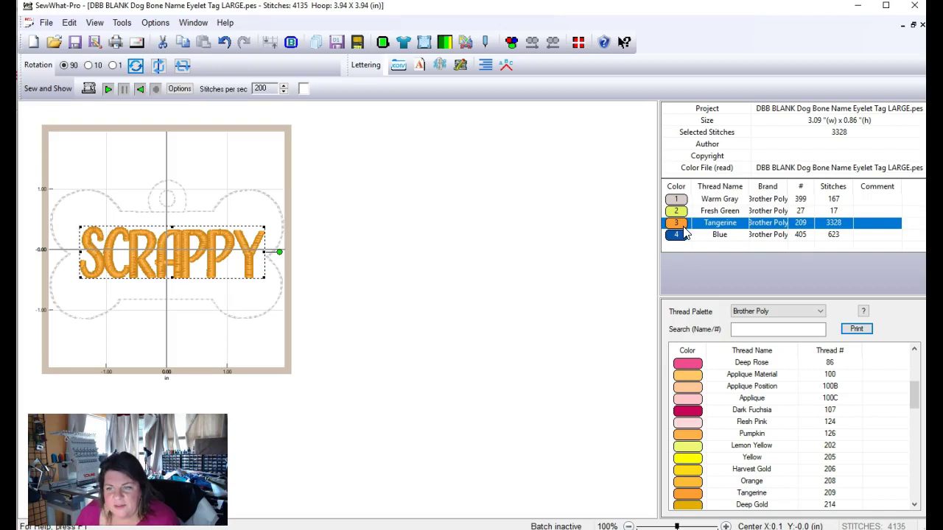
left_click_drag(671, 229, 680, 243)
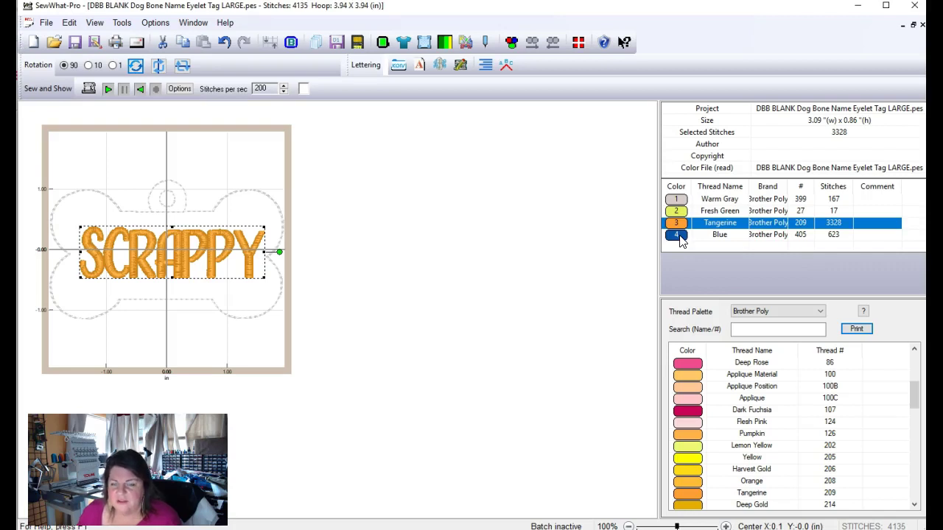
left_click(680, 243)
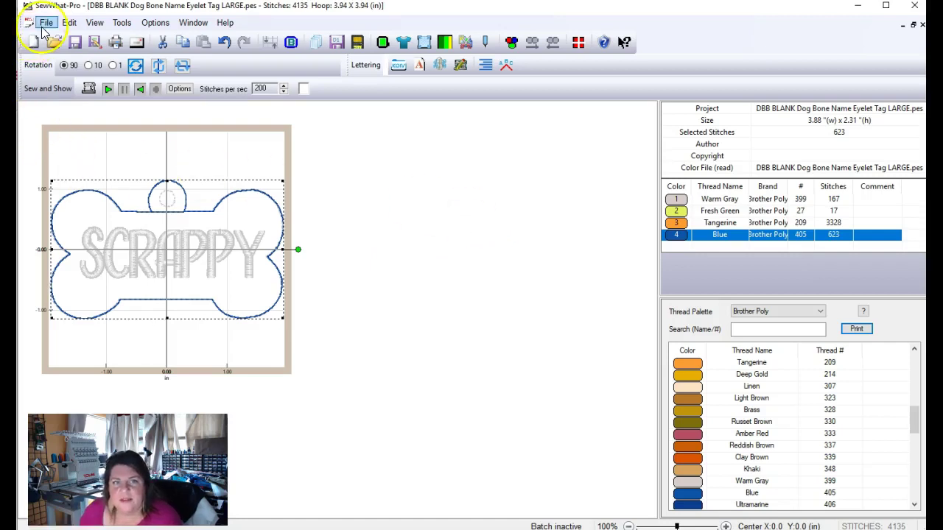
Delete the Tangerine SCRAPPY lettering and show the lettering alphabet panel.
left_click(685, 224)
key("Delete")
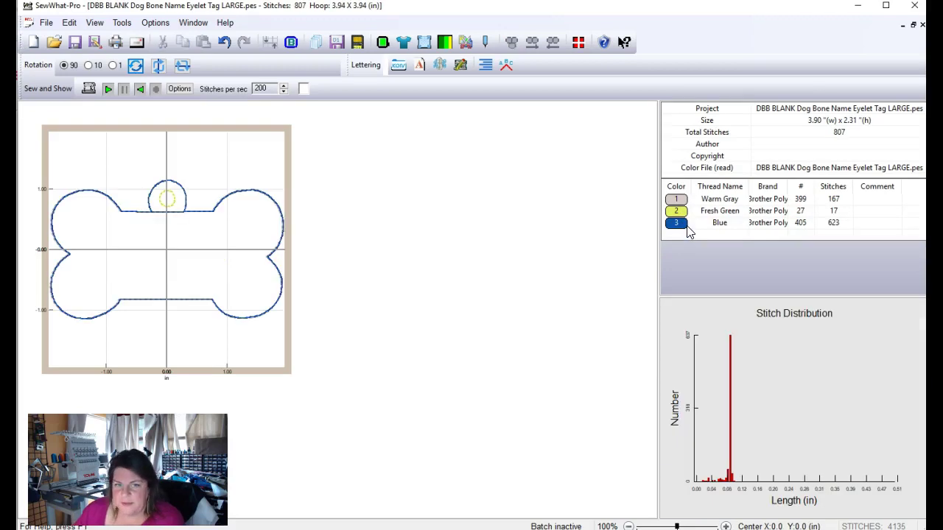
left_click(398, 67)
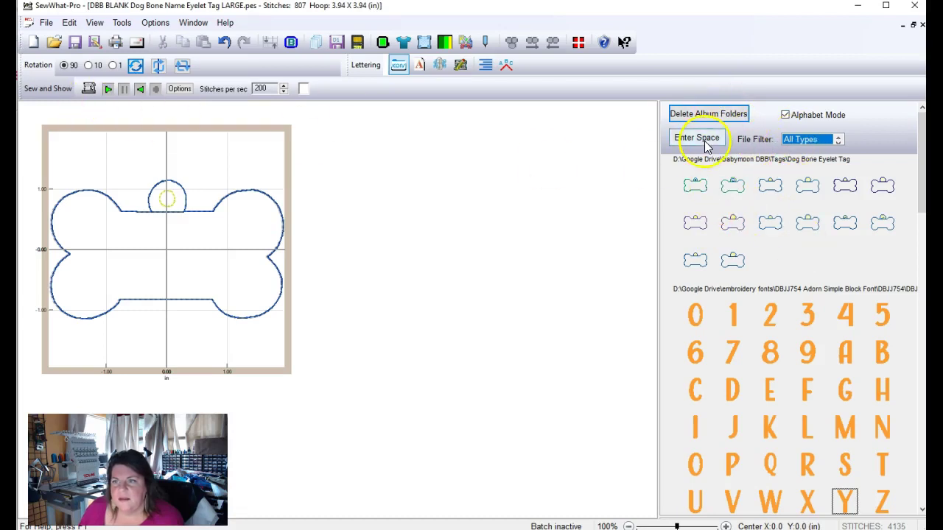
Start a file merge and browse to the DBJJ777 Kailee Embroidery Script Font folder.
left_click(45, 24)
left_click(73, 64)
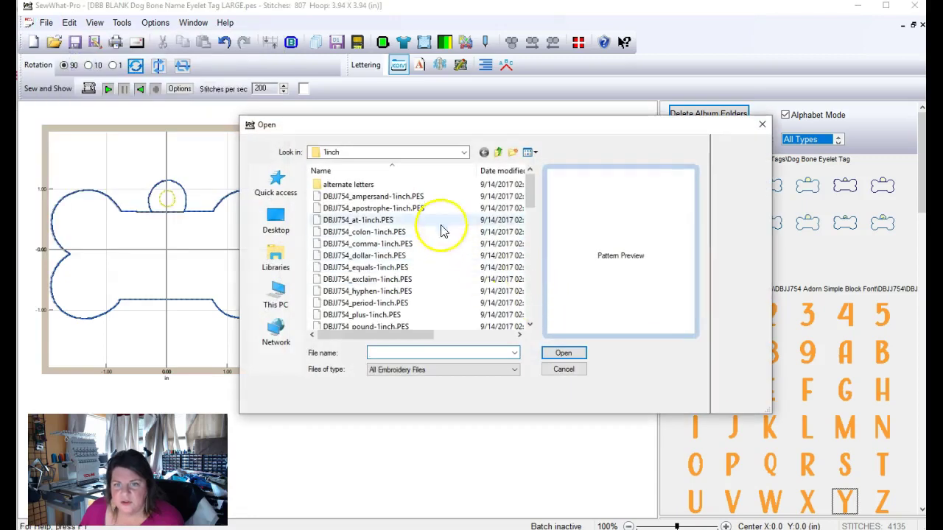
left_click(499, 152)
left_click(498, 151)
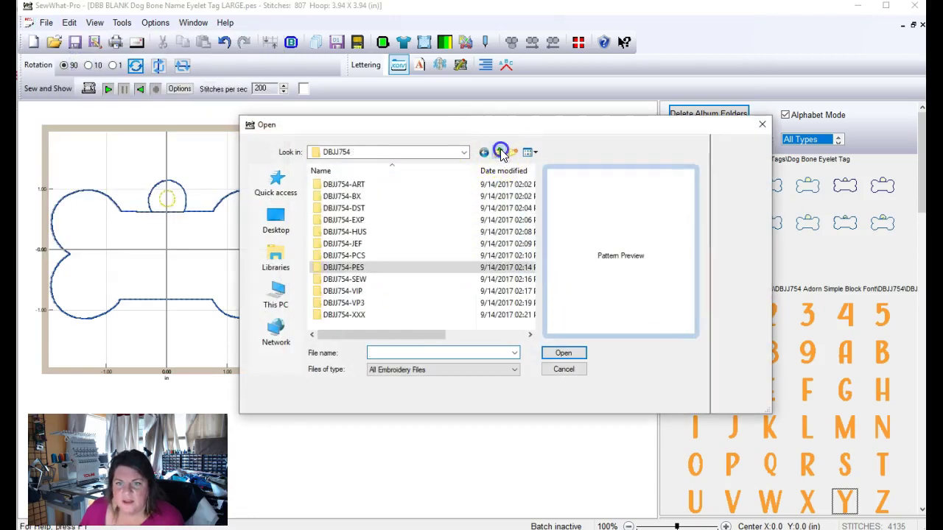
left_click(499, 152)
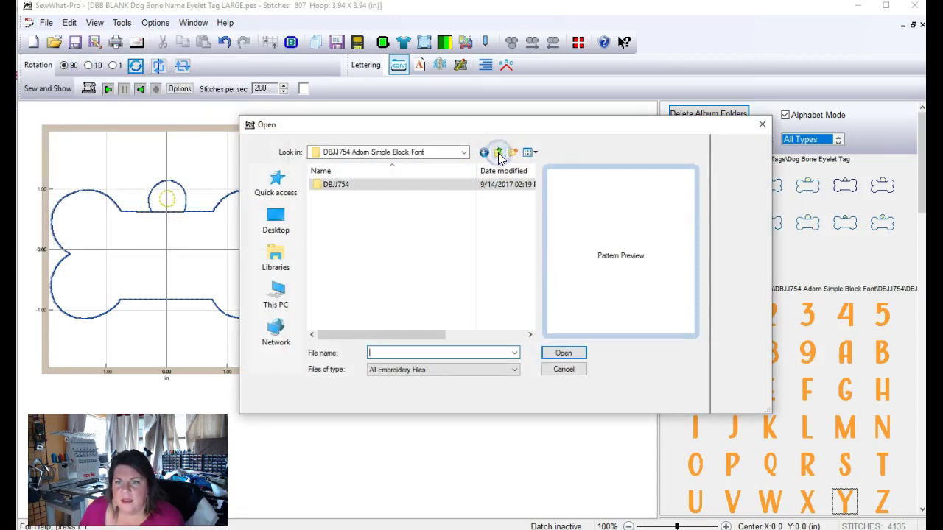
left_click(499, 152)
scroll(444, 275, "down", 4)
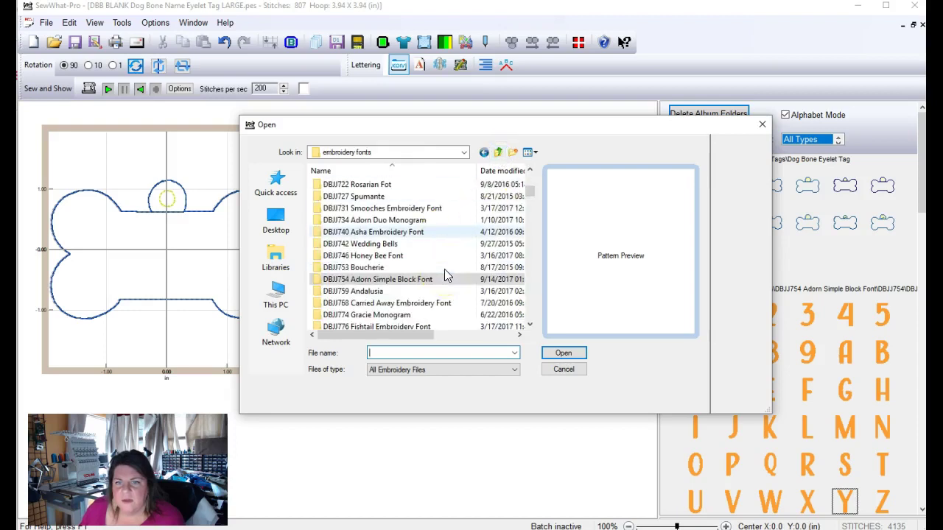
double_click(382, 232)
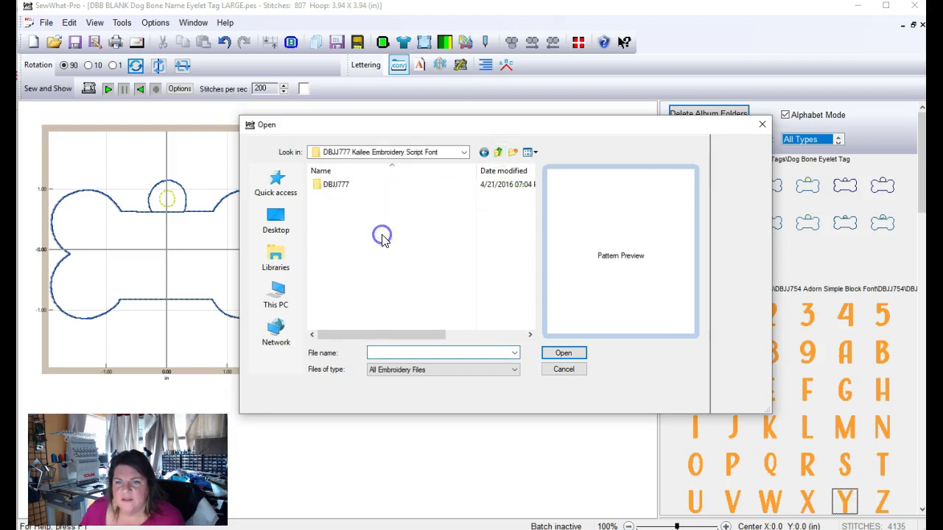
left_click(341, 188)
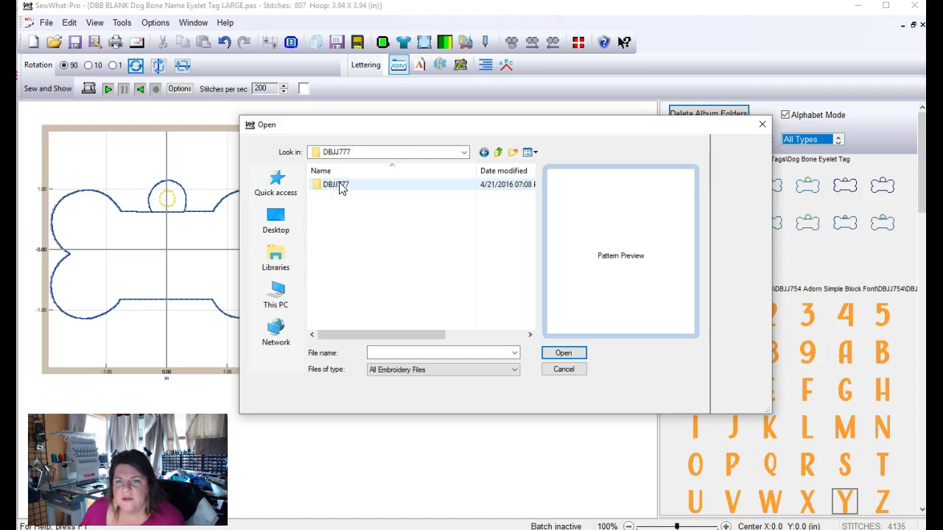
double_click(341, 188)
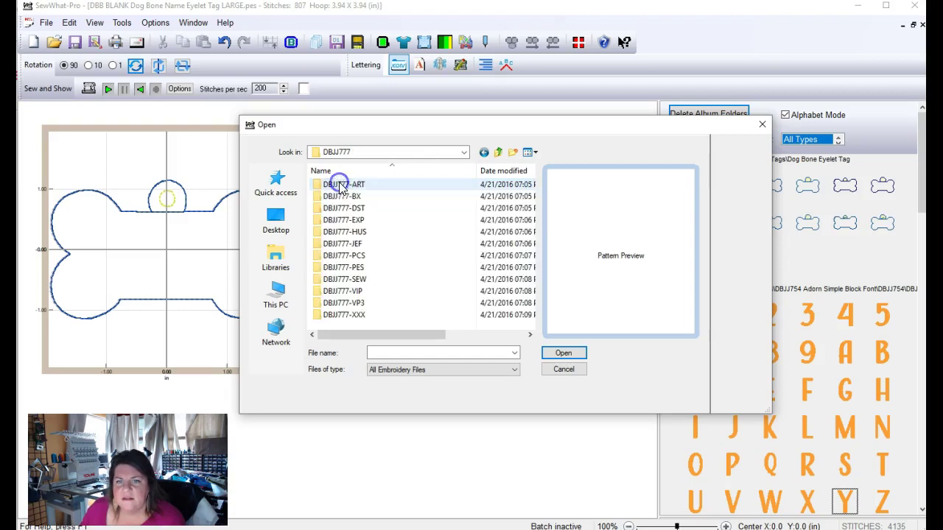
Choose DBJJ777-S-Cap-1inch.pes from the DBJJ777-PES\1inch folder.
double_click(344, 268)
left_click(335, 234)
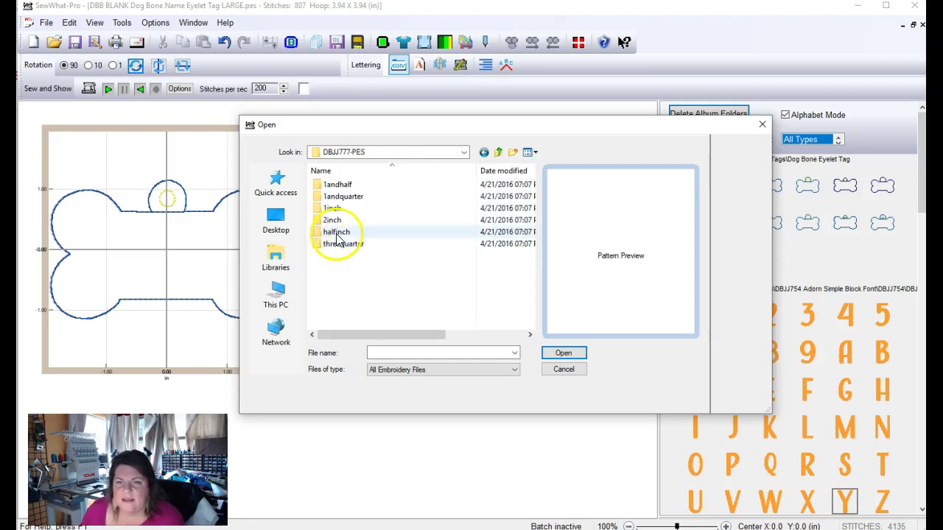
left_click(421, 240)
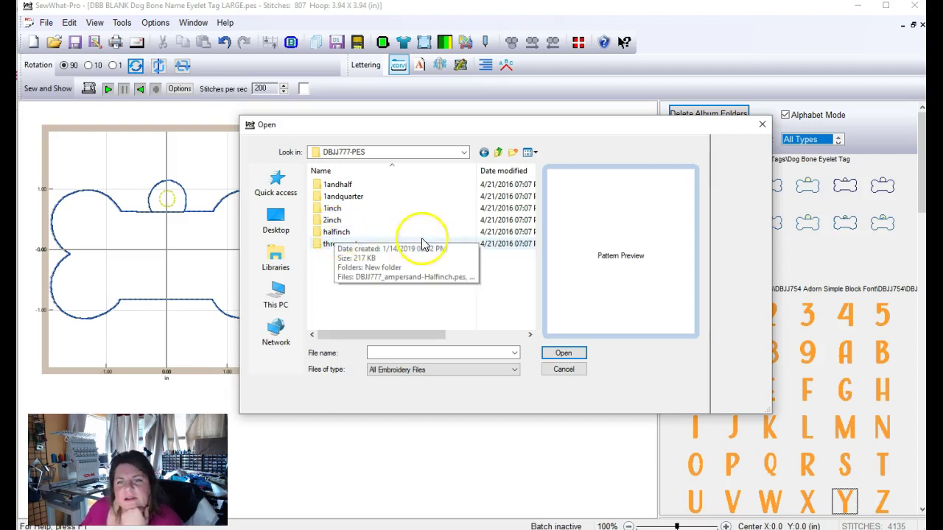
left_click(428, 212)
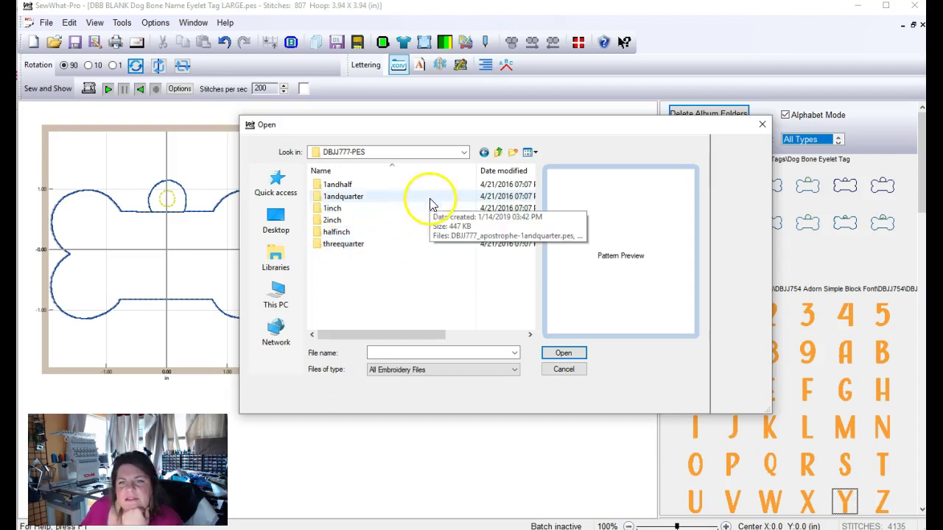
double_click(423, 212)
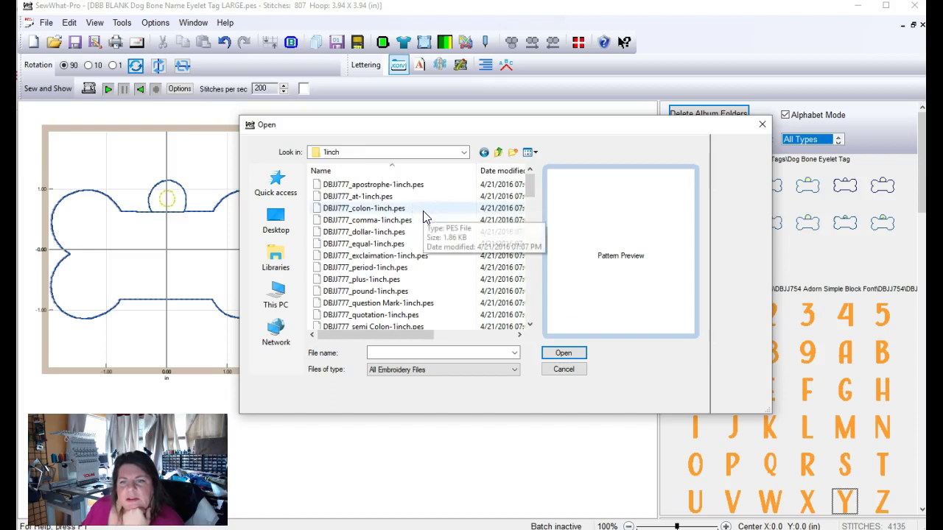
scroll(424, 221, "down", 8)
scroll(424, 226, "down", 9)
scroll(424, 226, "down", 1)
left_click(389, 255)
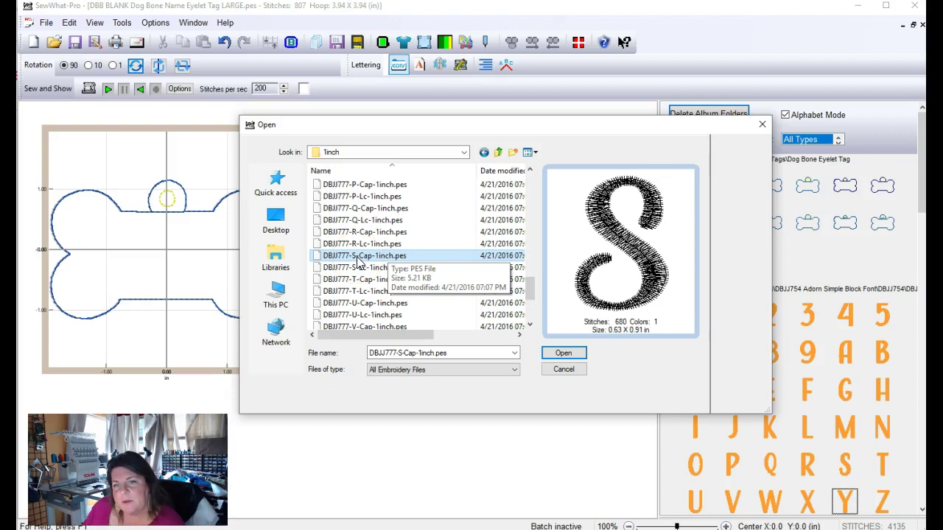
Place the capital S at the bone's left end and add o, p, h, i, e.
left_click(563, 353)
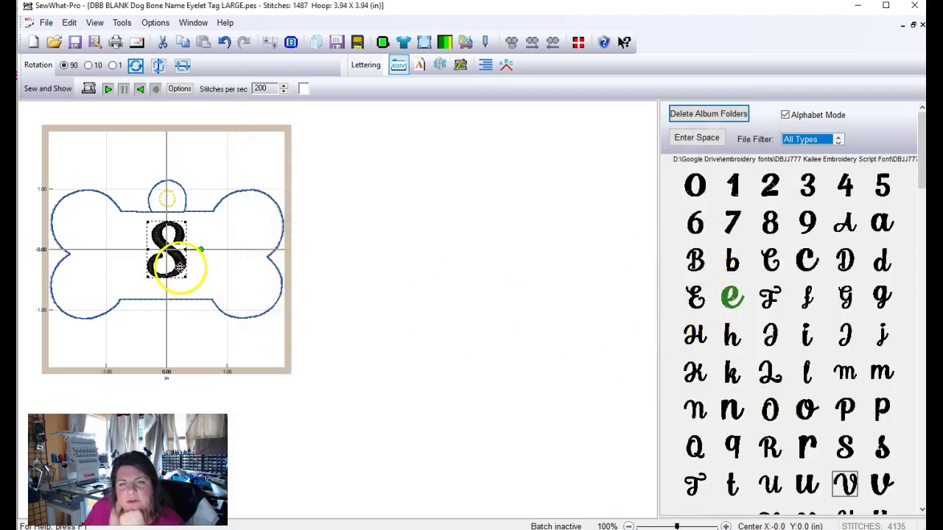
left_click_drag(179, 263, 118, 274)
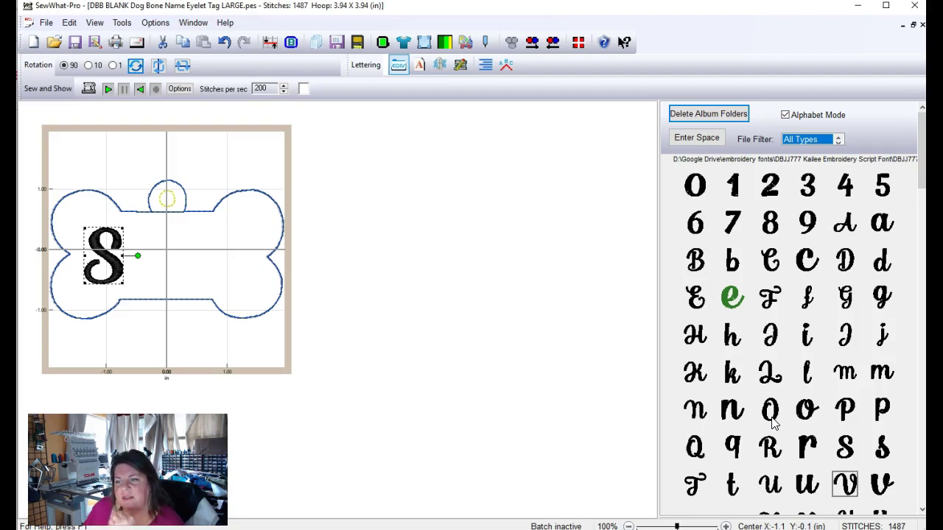
left_click(772, 426)
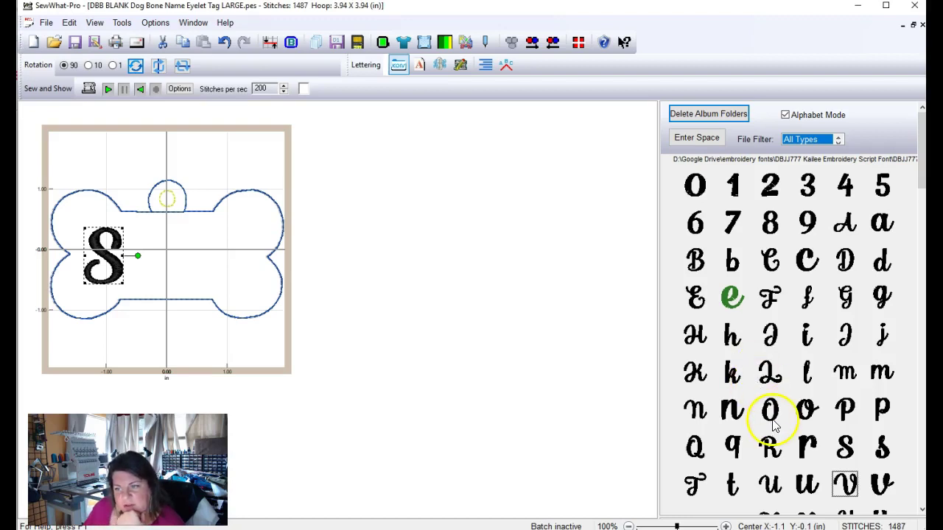
left_click(810, 414)
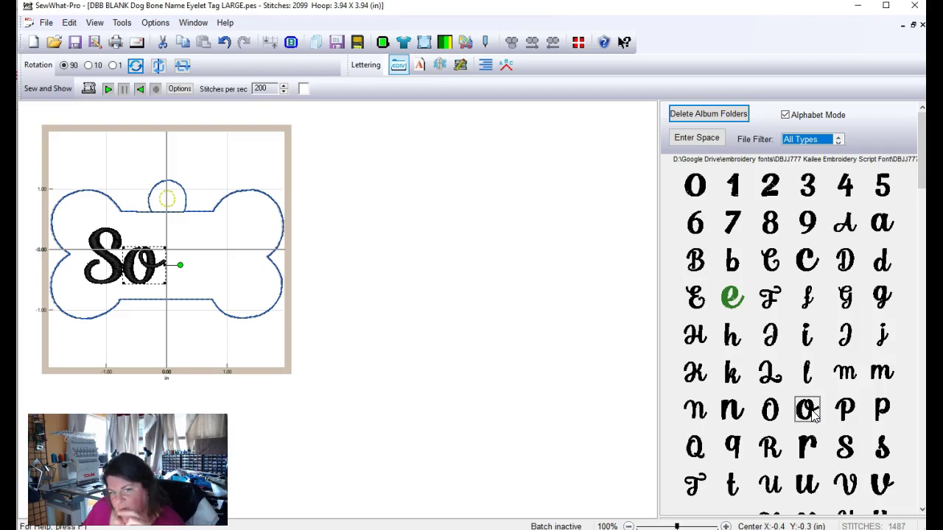
left_click(881, 412)
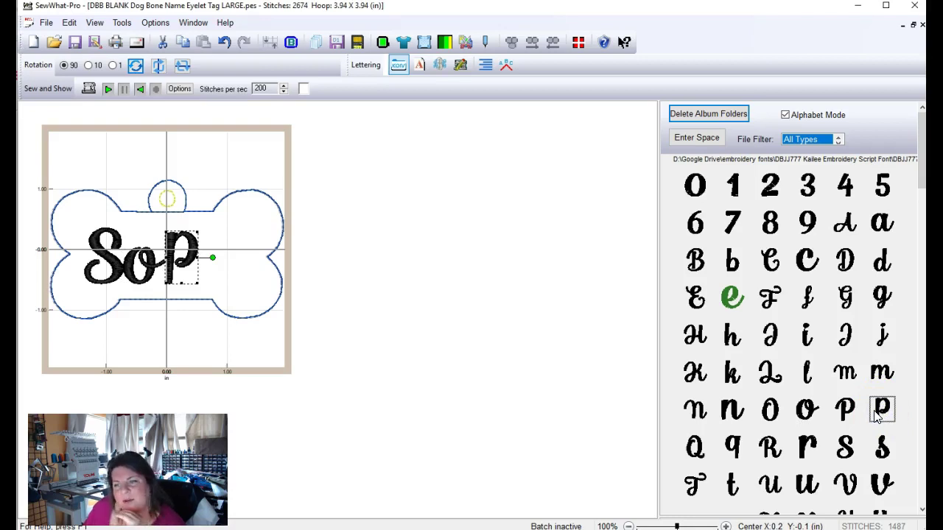
left_click(731, 336)
left_click(807, 343)
left_click(731, 298)
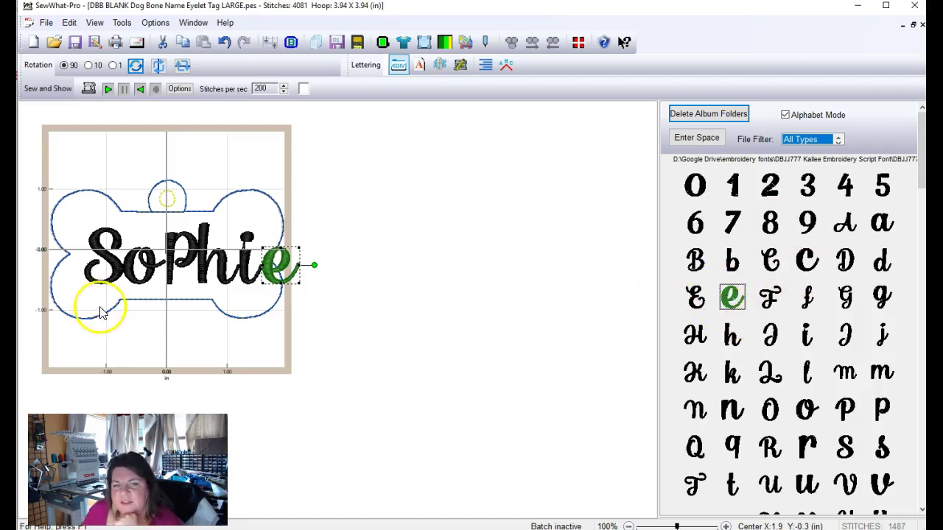
Nudge the p letter down two steps and slightly left.
left_click(169, 245)
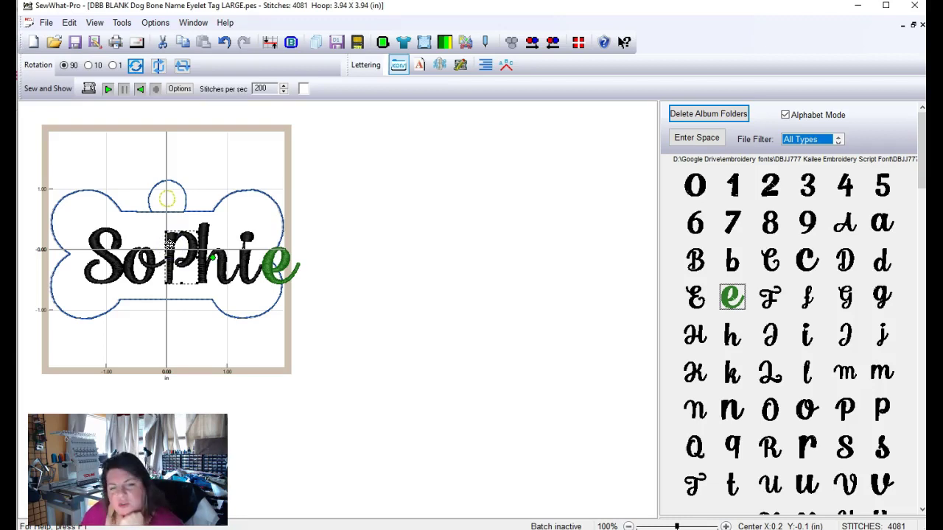
key("Down")
key("Down")
key("Down")
key("Down")
key("Down")
key("Down")
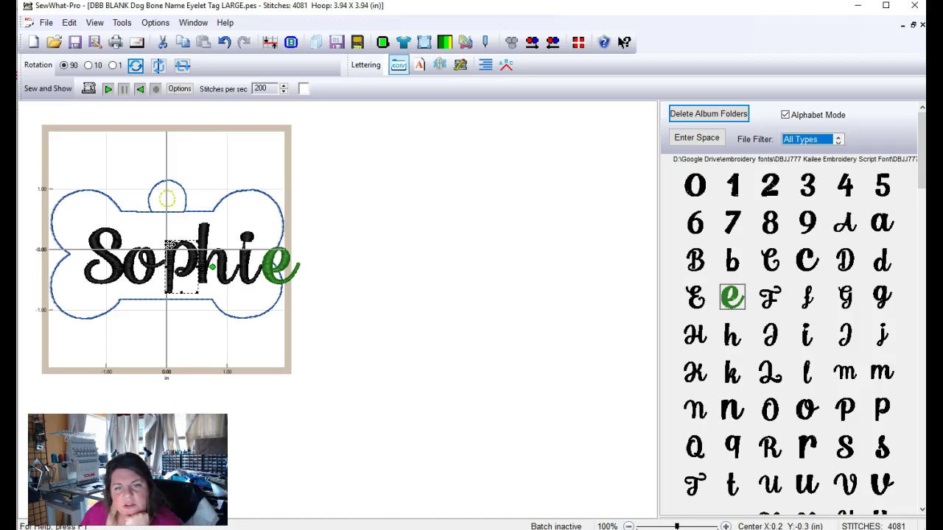
key("Down")
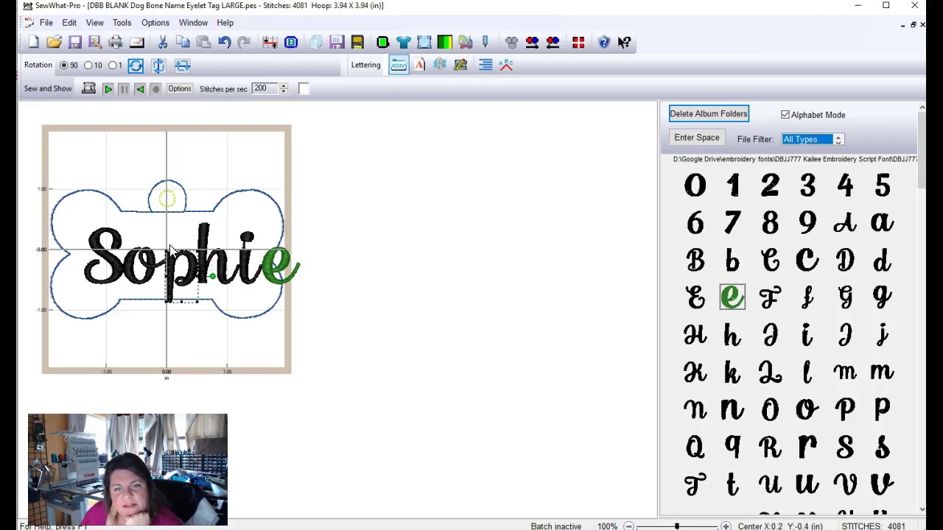
left_click(400, 66)
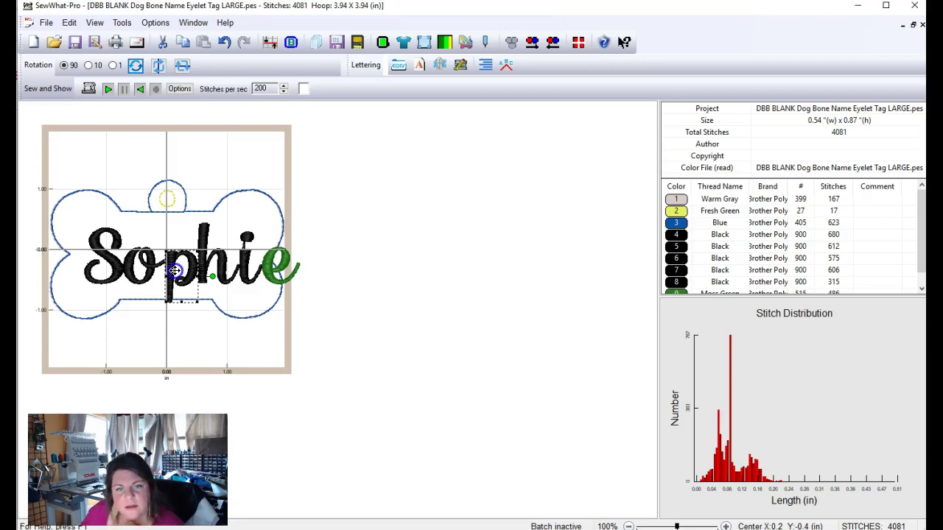
left_click_drag(174, 271, 171, 271)
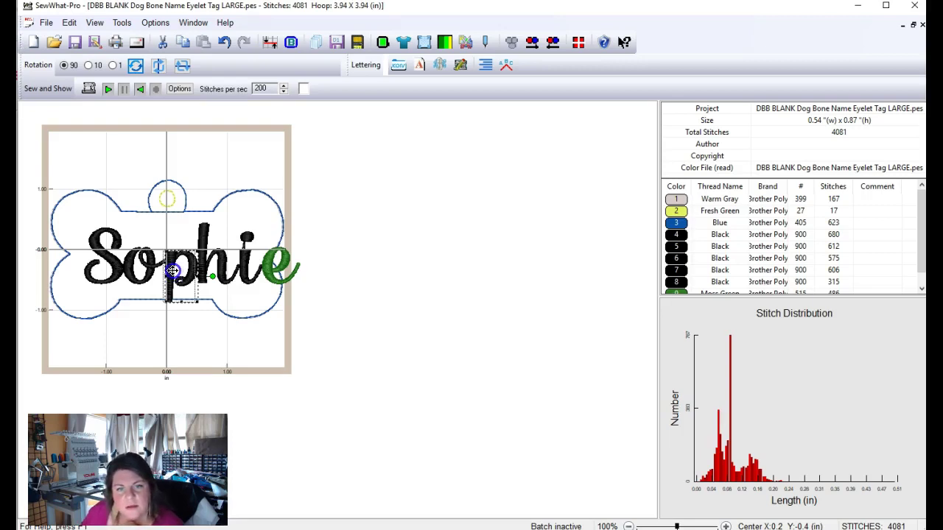
Nudge the i and the green final e each slightly left.
left_click(213, 271)
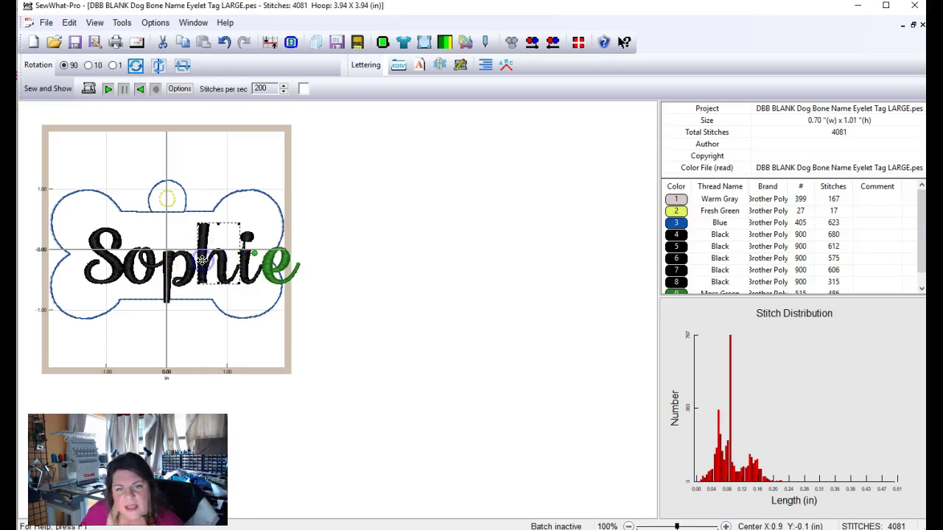
left_click(247, 270)
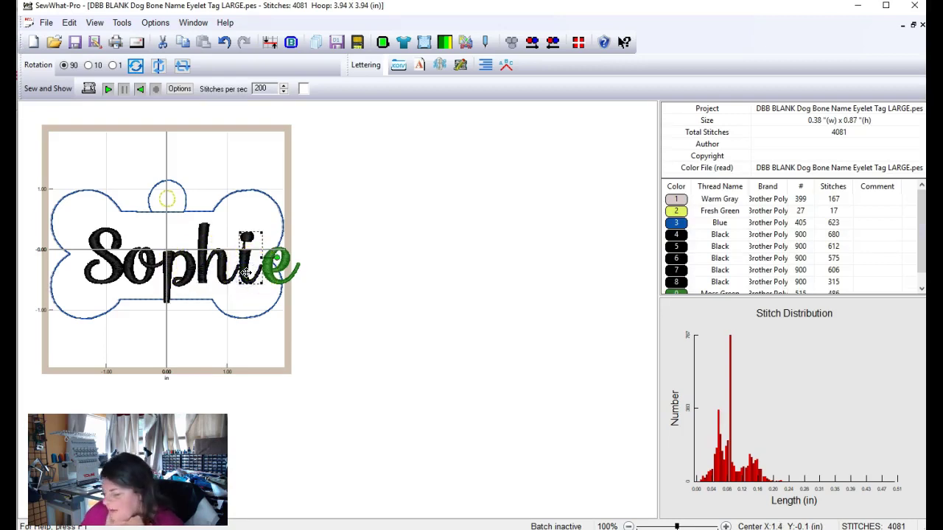
key("Left")
key("Left")
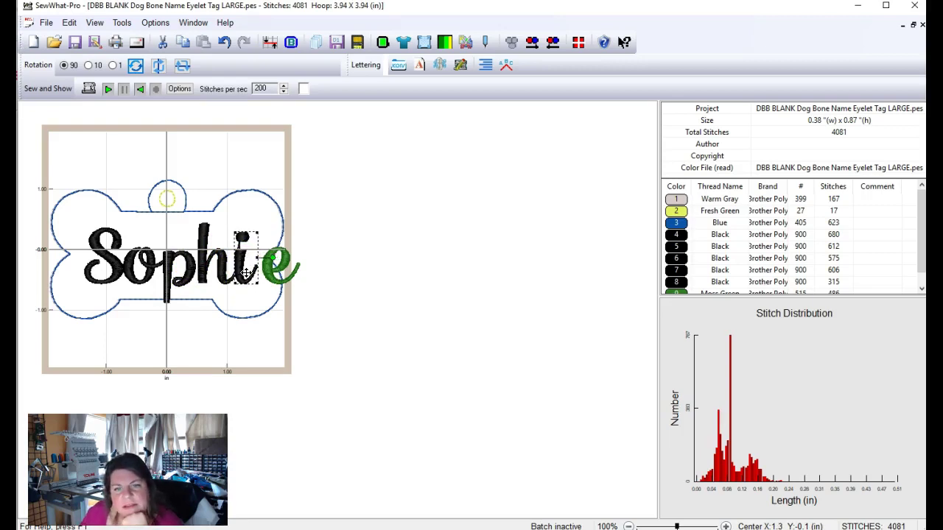
left_click(276, 270)
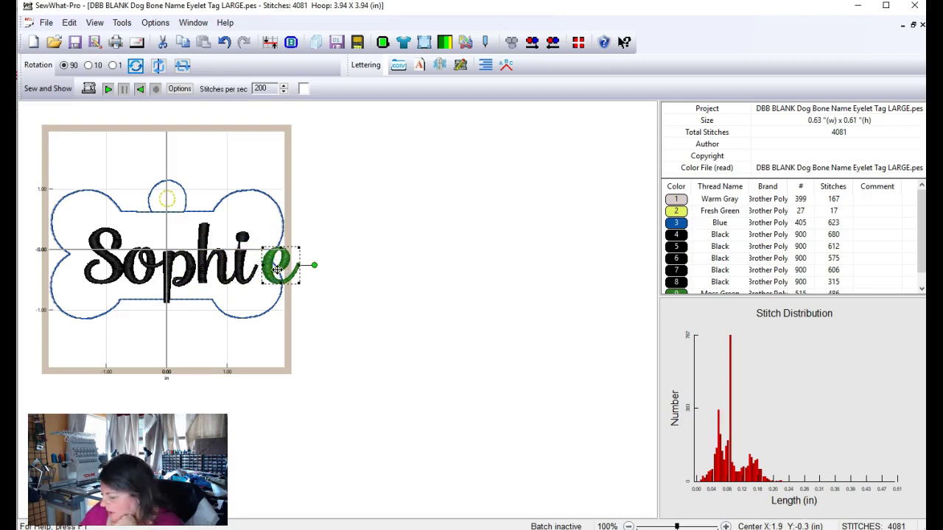
key("Left")
key("Left")
key("Left")
key("Left")
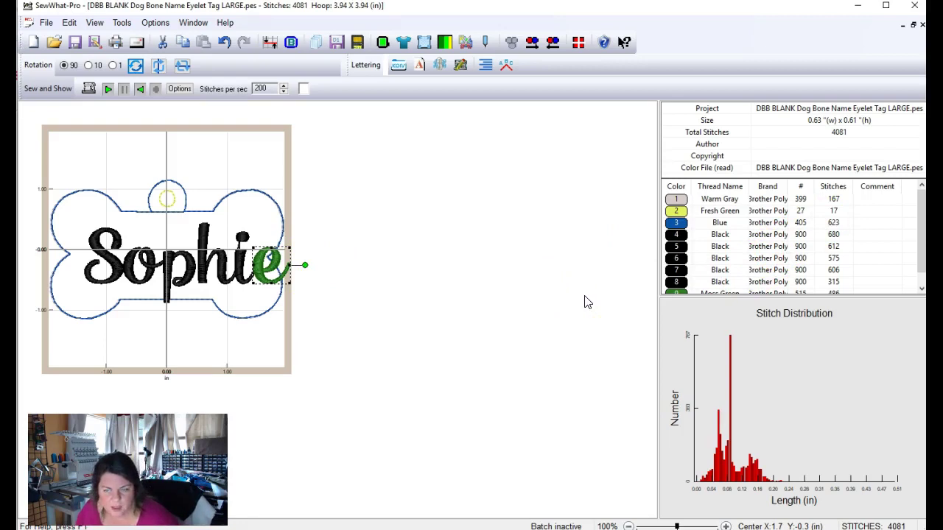
Recolour the final e's thread from Moss Green to Black 900.
scroll(673, 239, "down", 1)
left_click(682, 224)
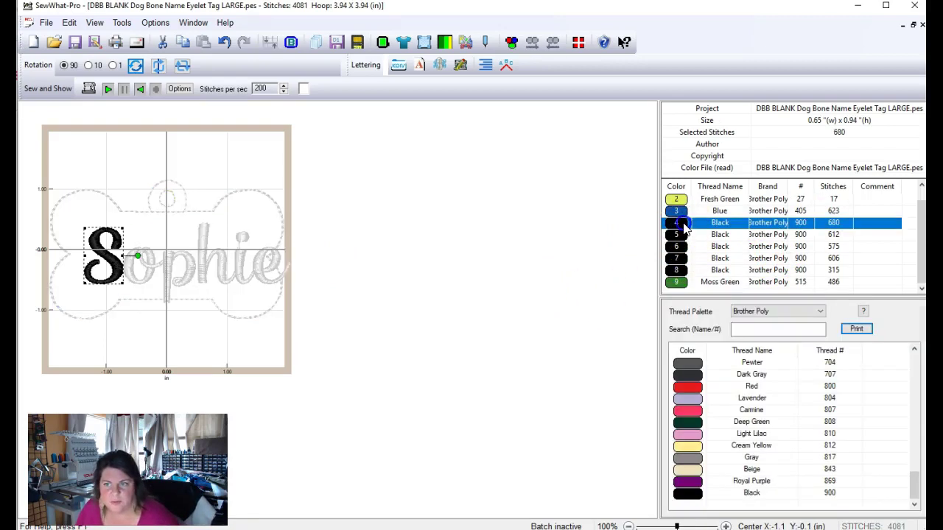
left_click(683, 234)
left_click(684, 246)
left_click(684, 257)
left_click(683, 272)
left_click(683, 282)
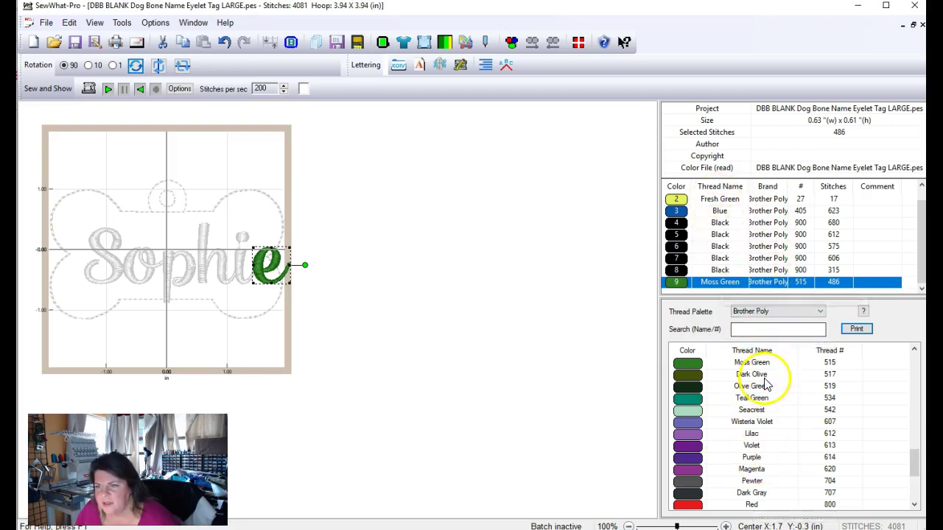
scroll(764, 385, "down", 4)
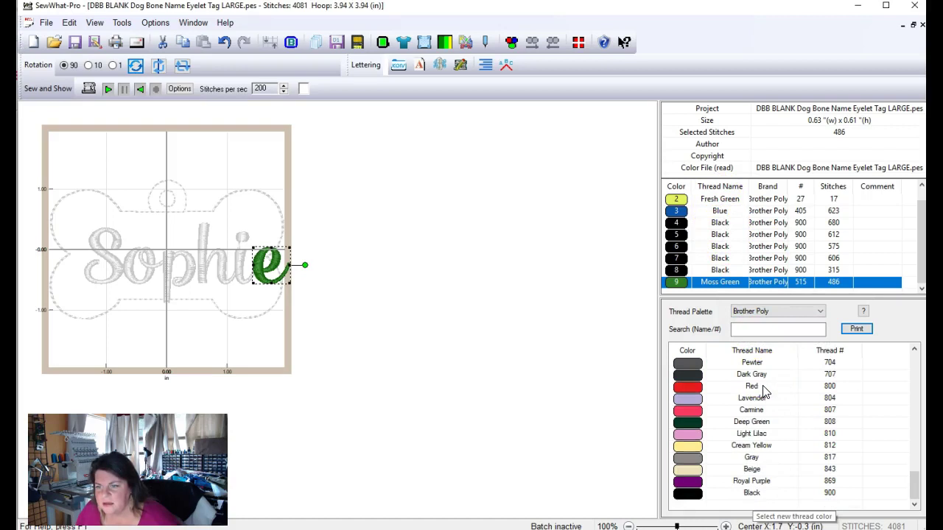
left_click(692, 491)
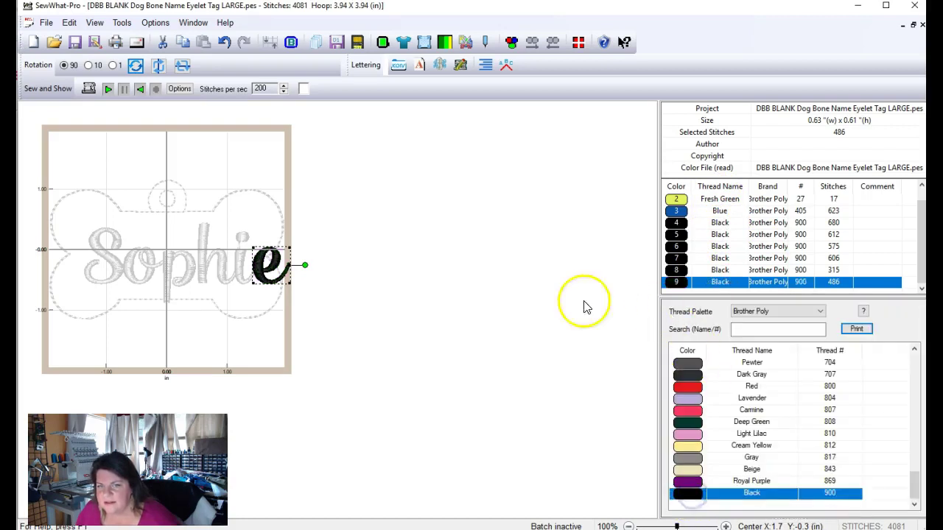
left_click(468, 297)
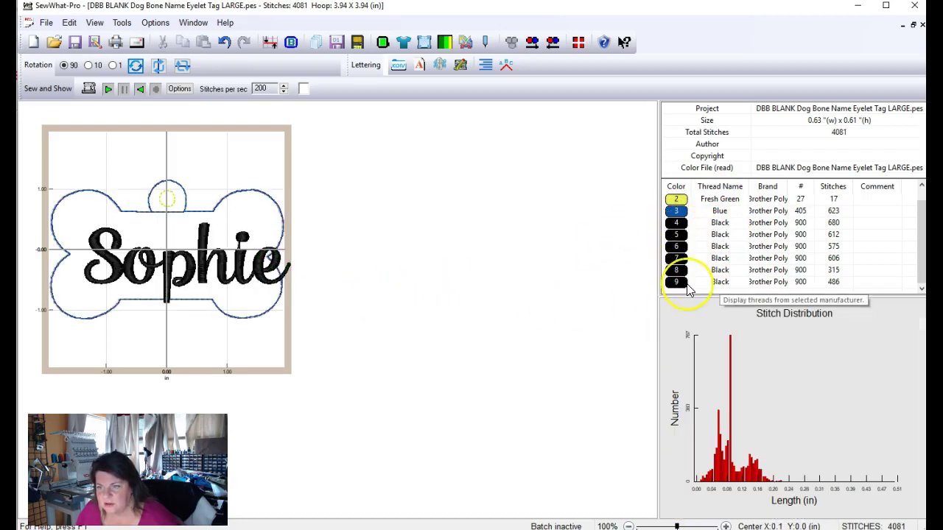
Join same-colour threads starting at thread 4, combining Sophie into one 3274-stitch Black stop.
left_click(77, 27)
left_click(94, 95)
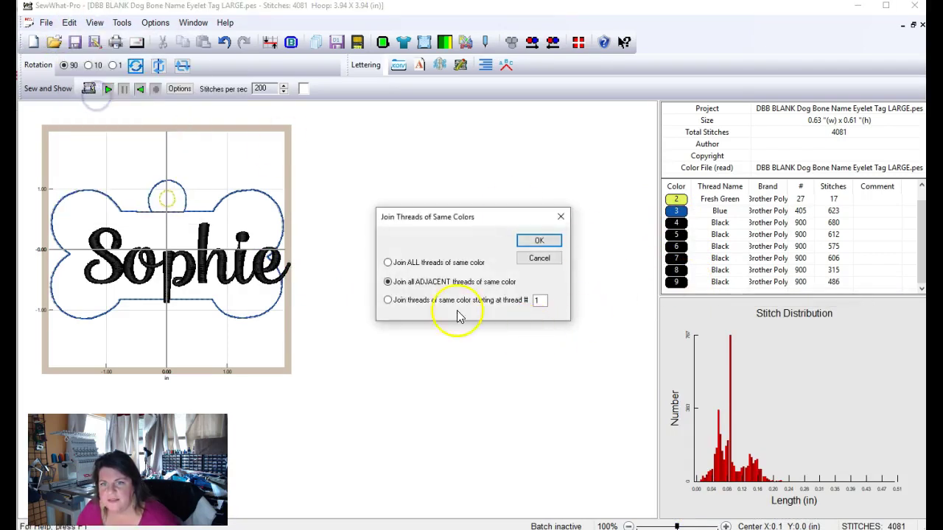
left_click(431, 263)
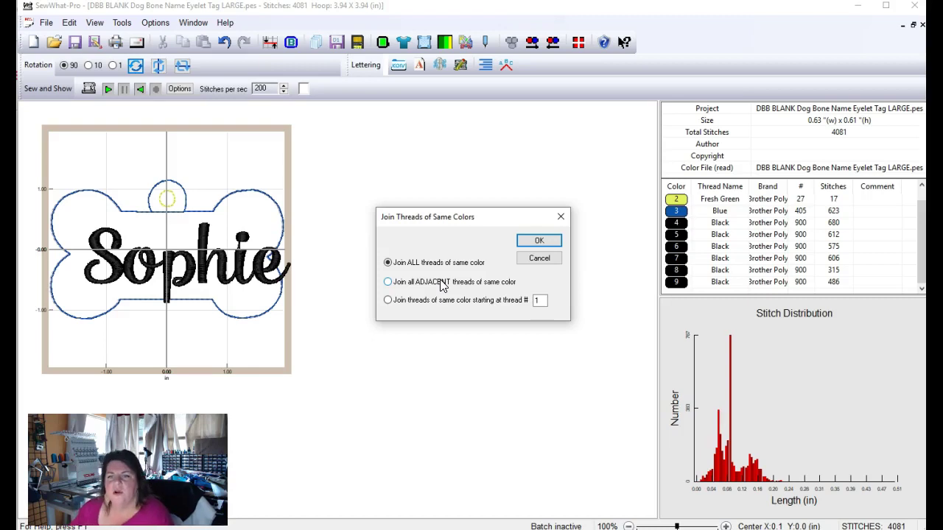
left_click(423, 300)
left_click(540, 301)
double_click(539, 301)
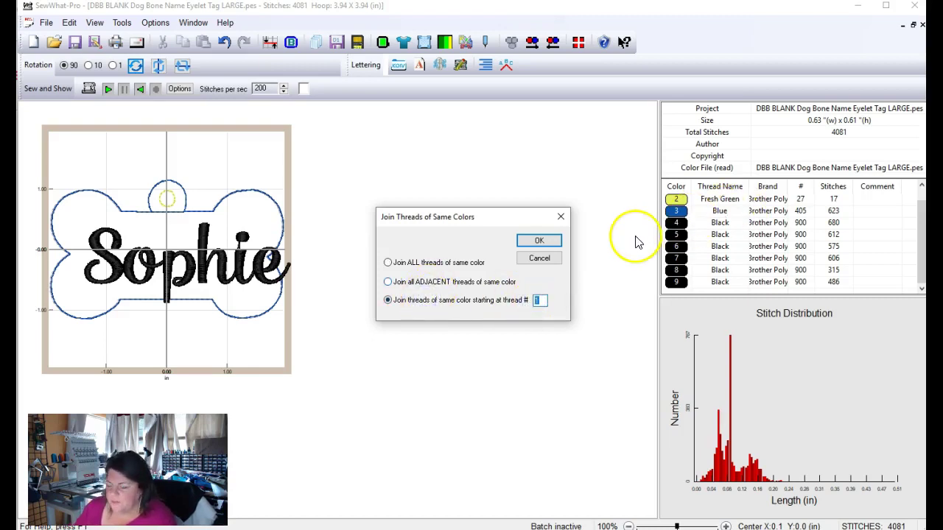
type("4")
key("Return")
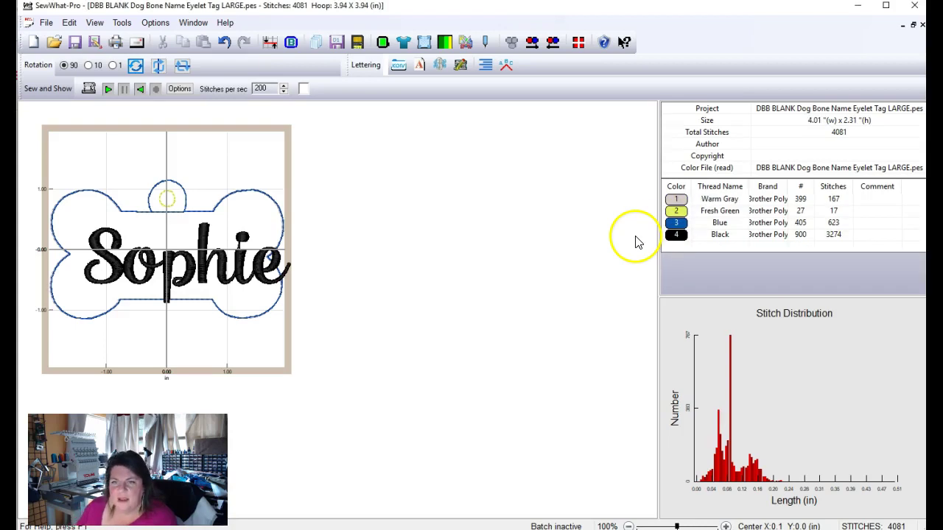
Move Sophie left and scale it from 3.44 x 1.33 in to 3.02 x 1.21 in.
left_click(674, 237)
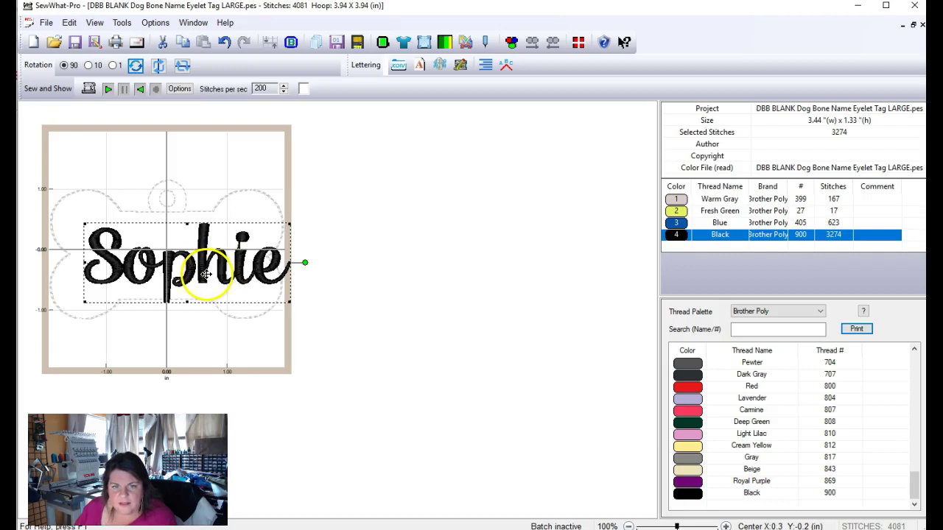
left_click_drag(206, 274, 159, 269)
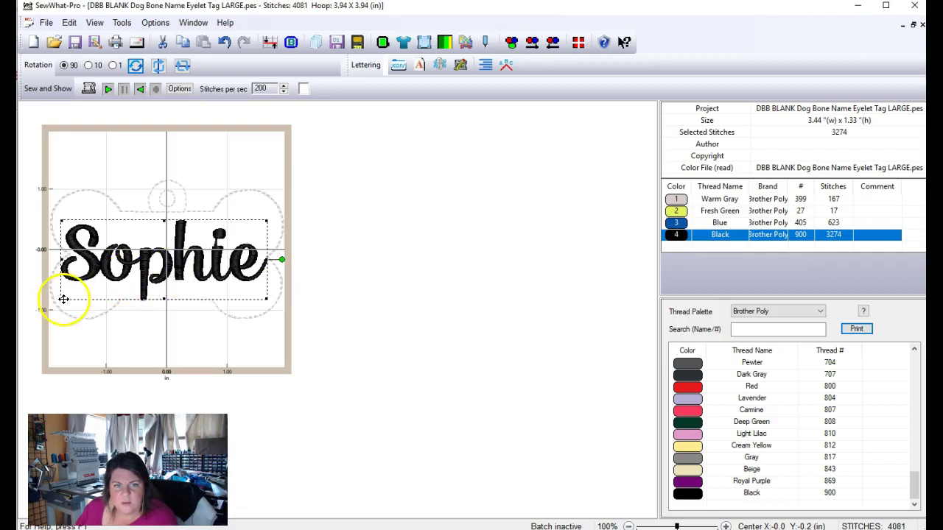
left_click_drag(64, 299, 76, 293)
left_click_drag(264, 295, 255, 293)
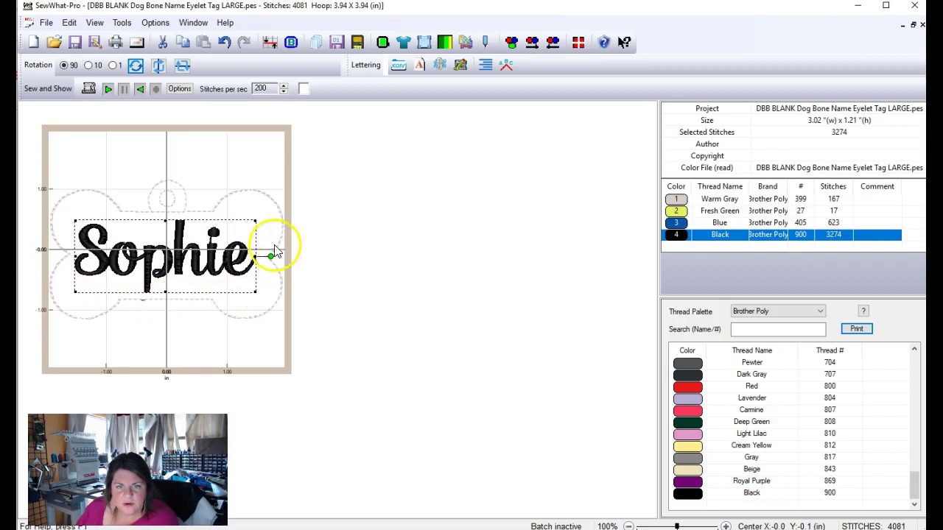
Move the Black lettering thread above Blue, making it thread 3 and the outline thread 4.
left_click(407, 257)
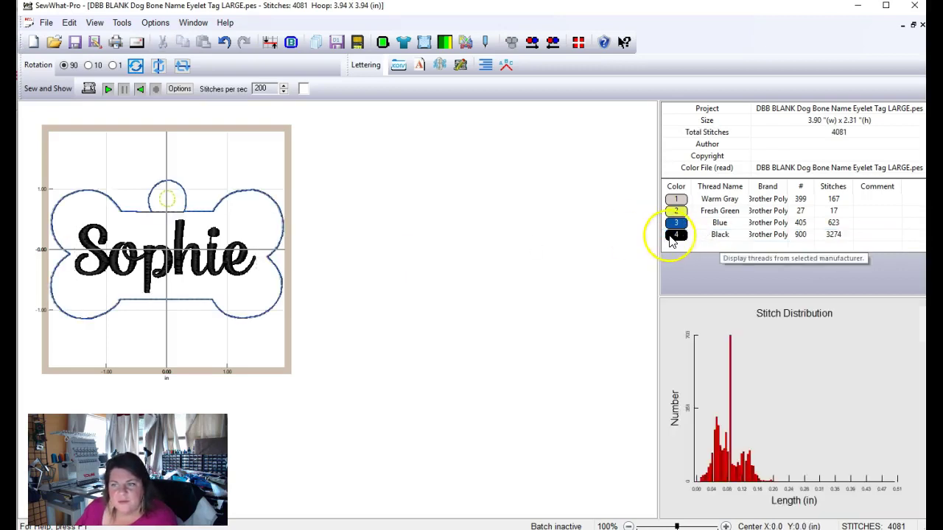
left_click(672, 236)
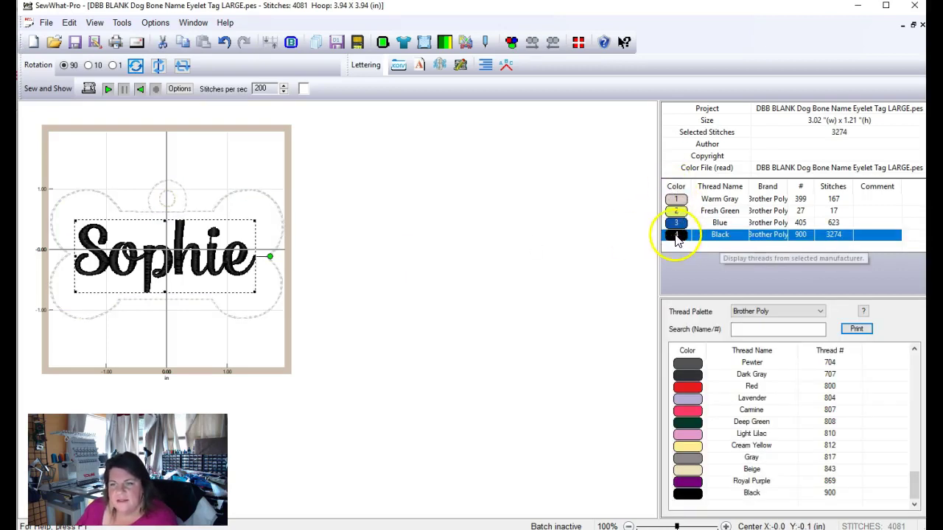
left_click(674, 200)
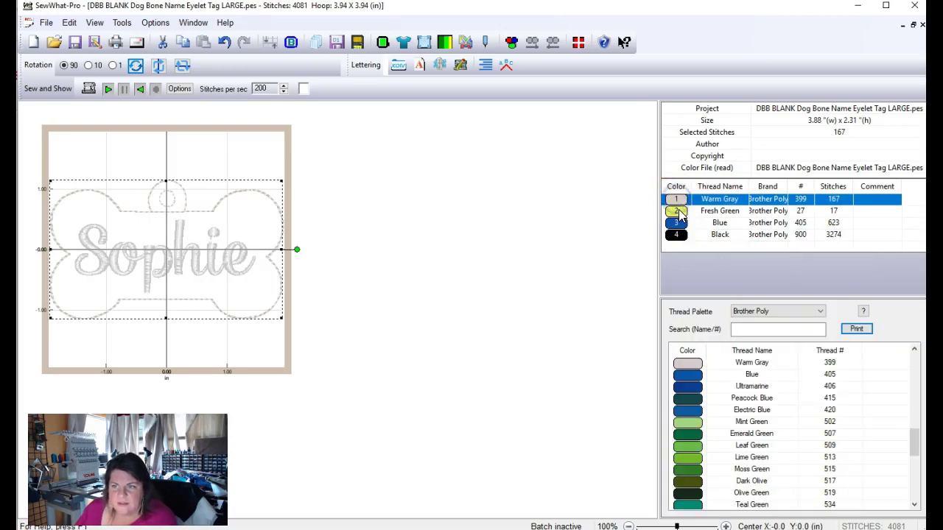
left_click(678, 212)
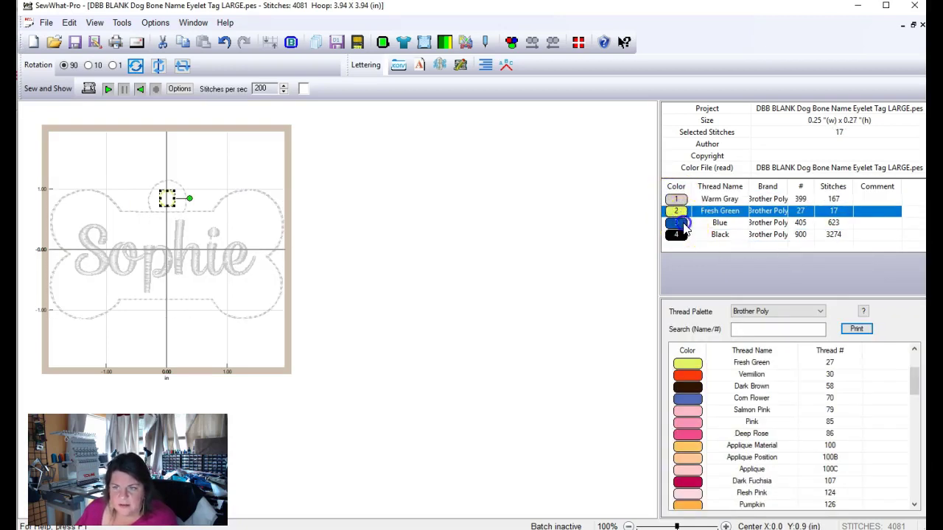
left_click(682, 223)
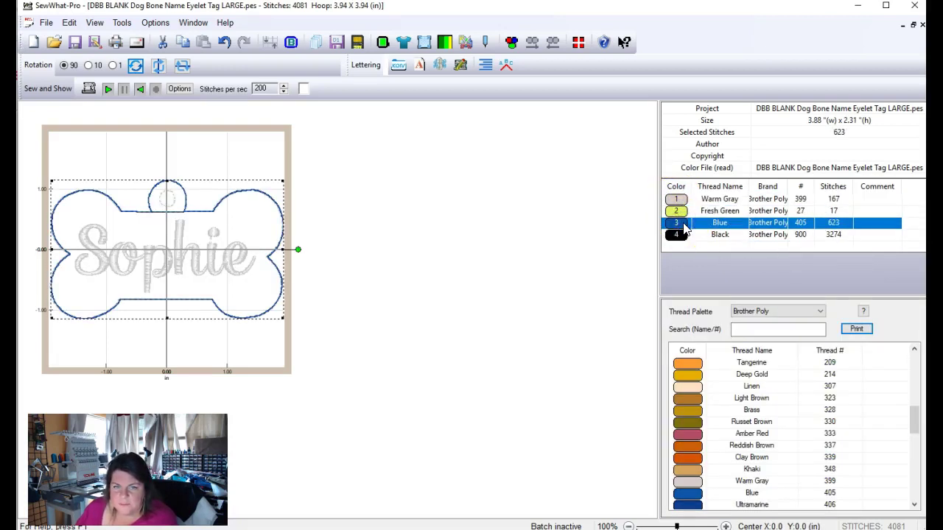
left_click(681, 235)
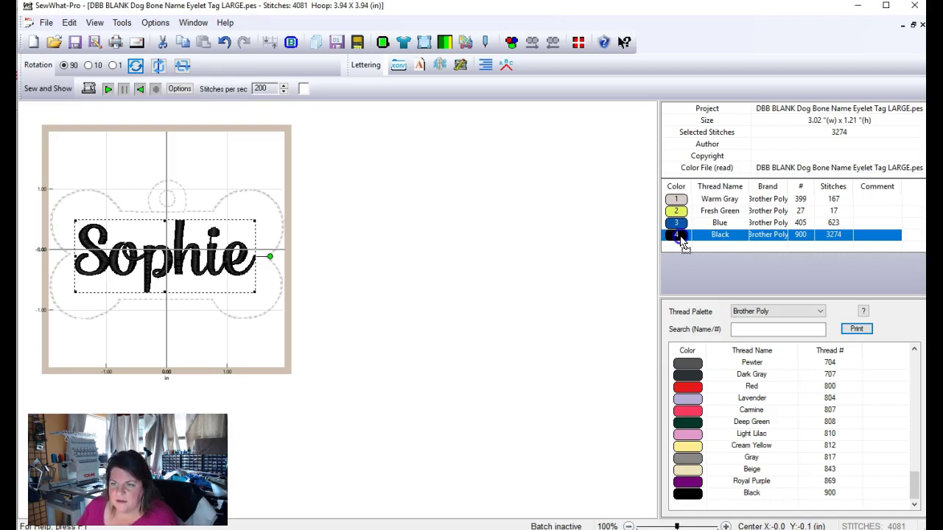
left_click_drag(682, 242, 680, 224)
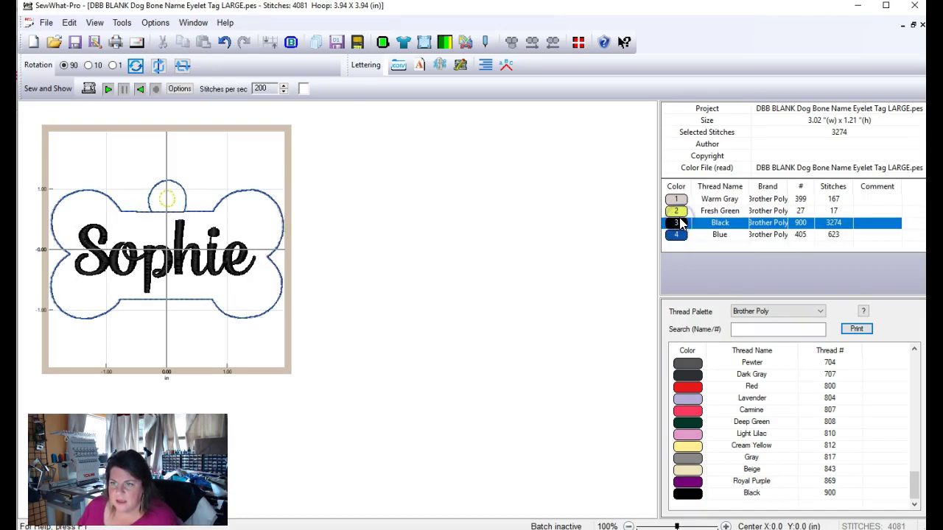
left_click(680, 234)
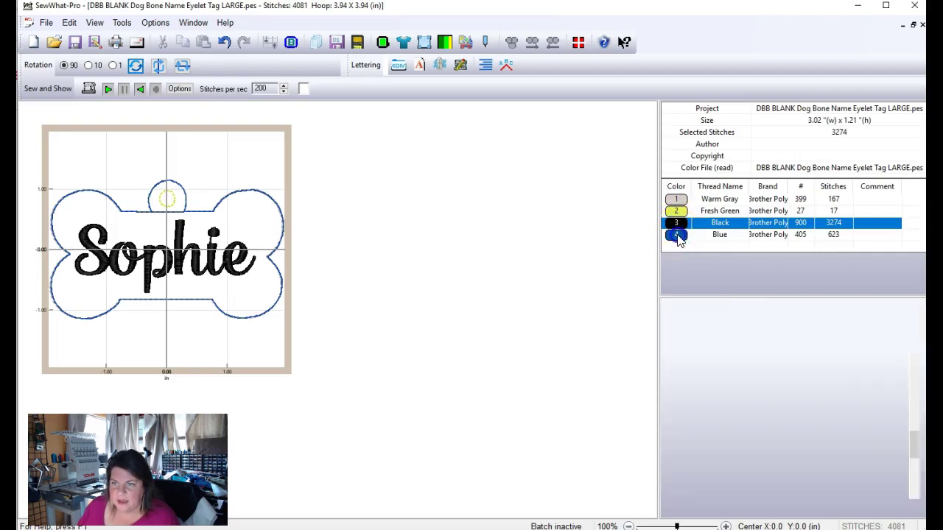
left_click(680, 228)
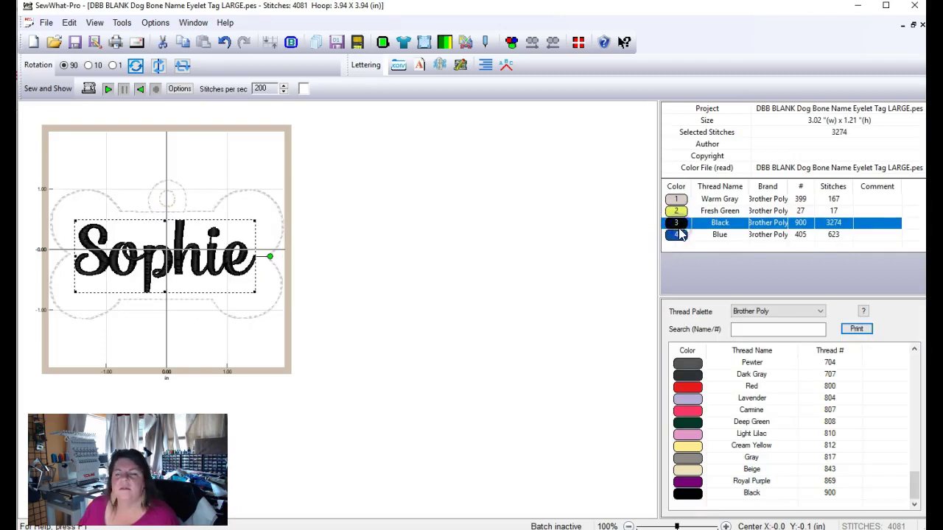
left_click(69, 23)
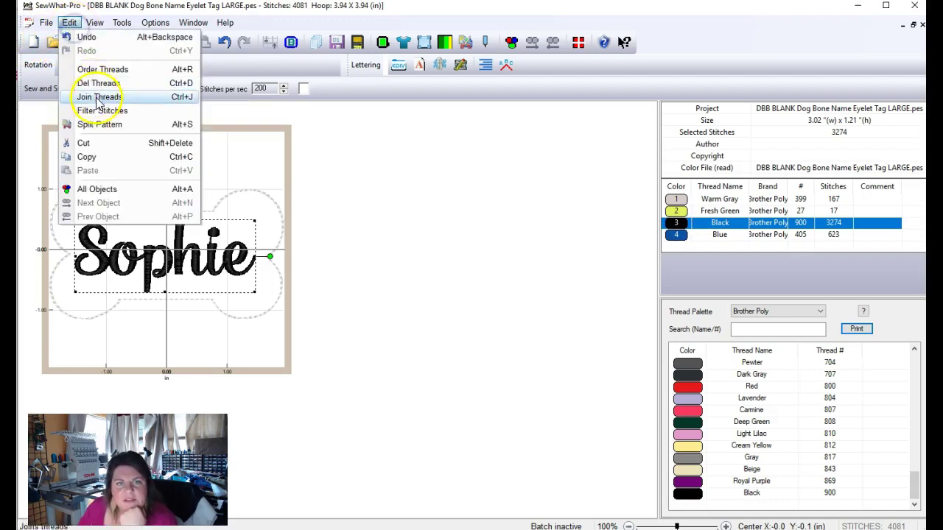
left_click(102, 70)
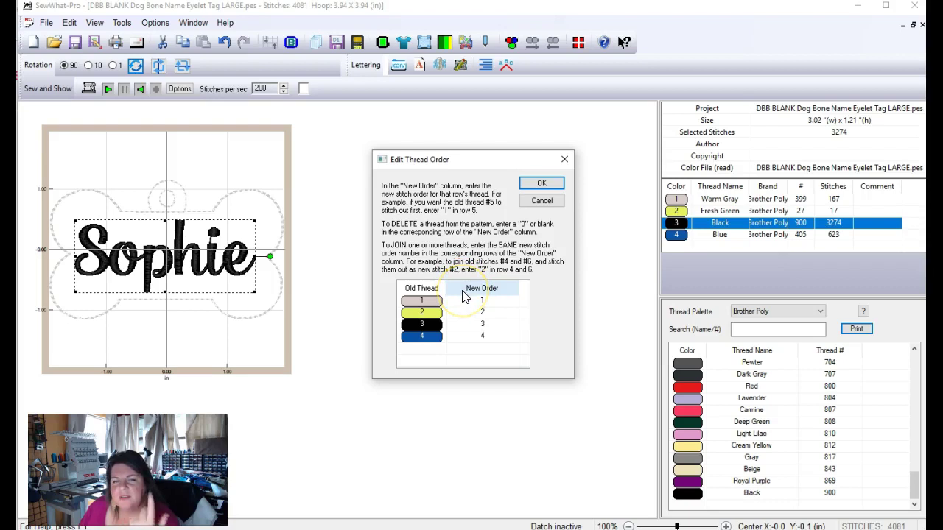
left_click(563, 160)
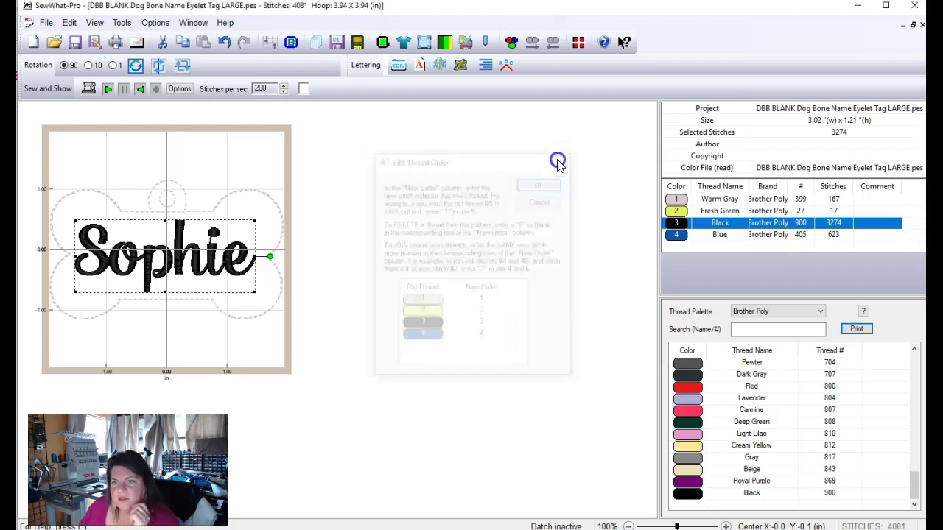
left_click(516, 182)
left_click(578, 362)
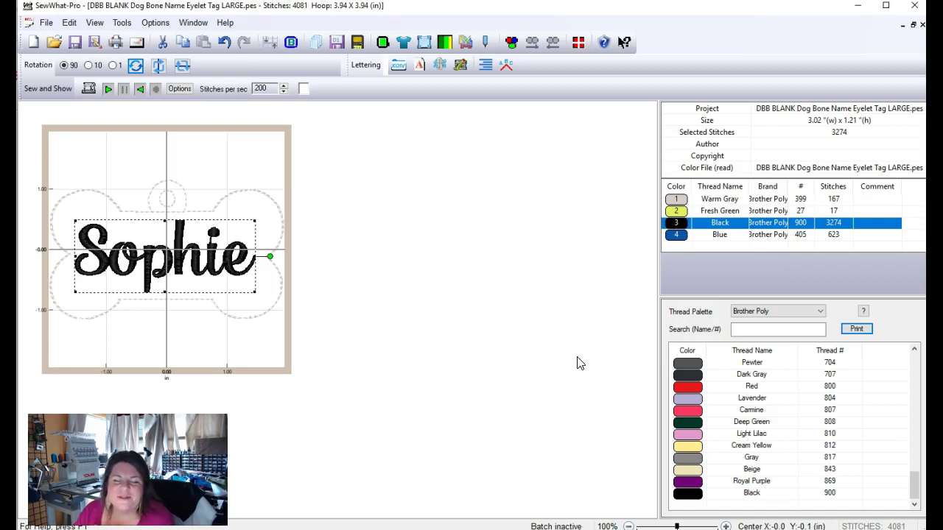
left_click(573, 359)
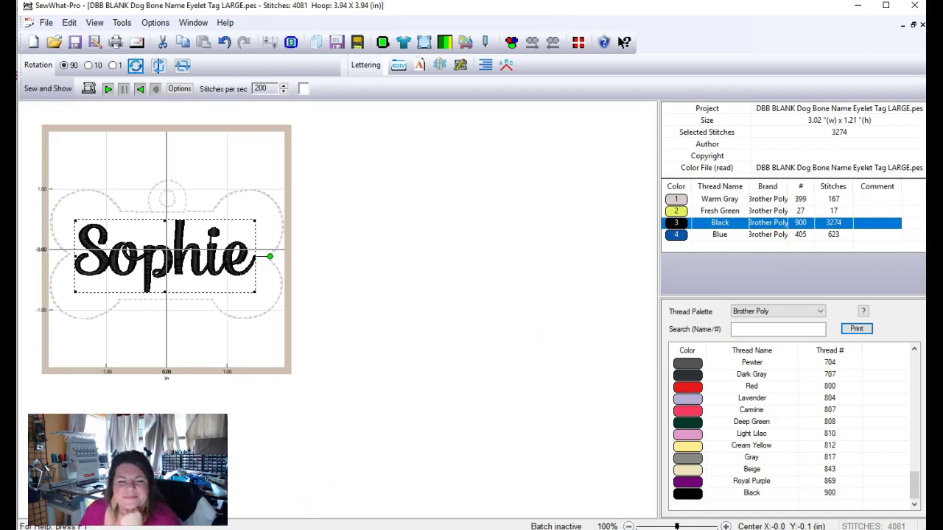